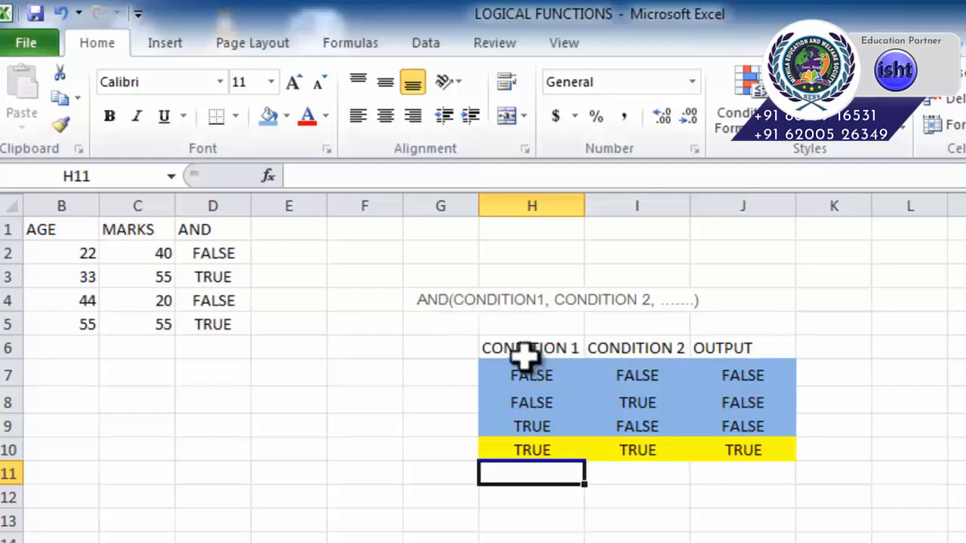
Examine the AND truth table in H6:J10, highlighting the whole table and its two condition columns
drag(525, 351, 722, 448)
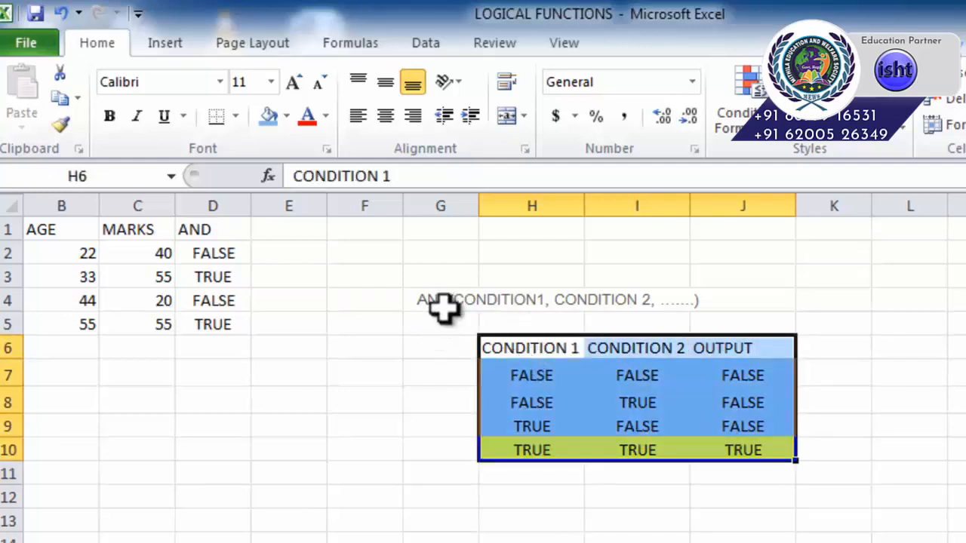
click(535, 339)
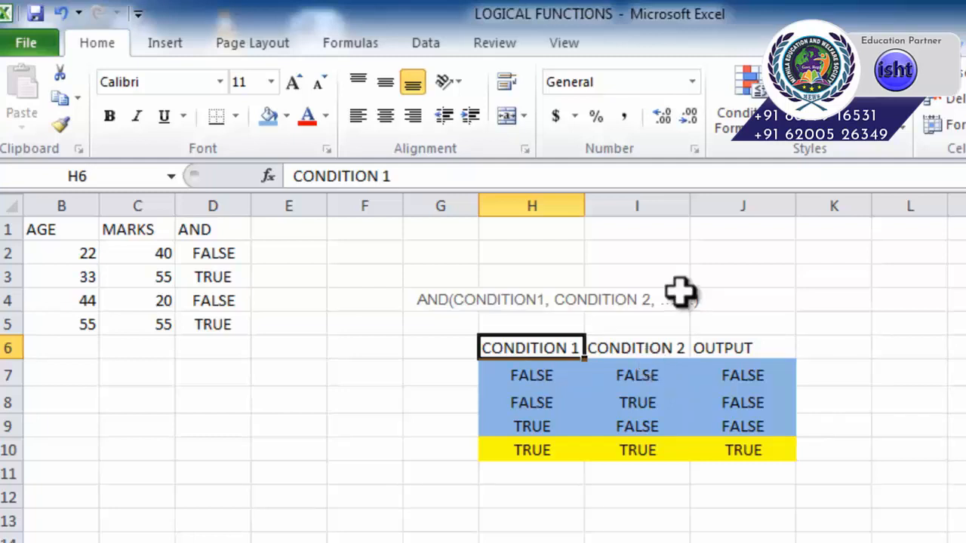
drag(567, 348, 562, 433)
drag(632, 366, 633, 427)
Compare both conditions with the output in each row of the AND truth table, from row 7 to row 10
click(535, 375)
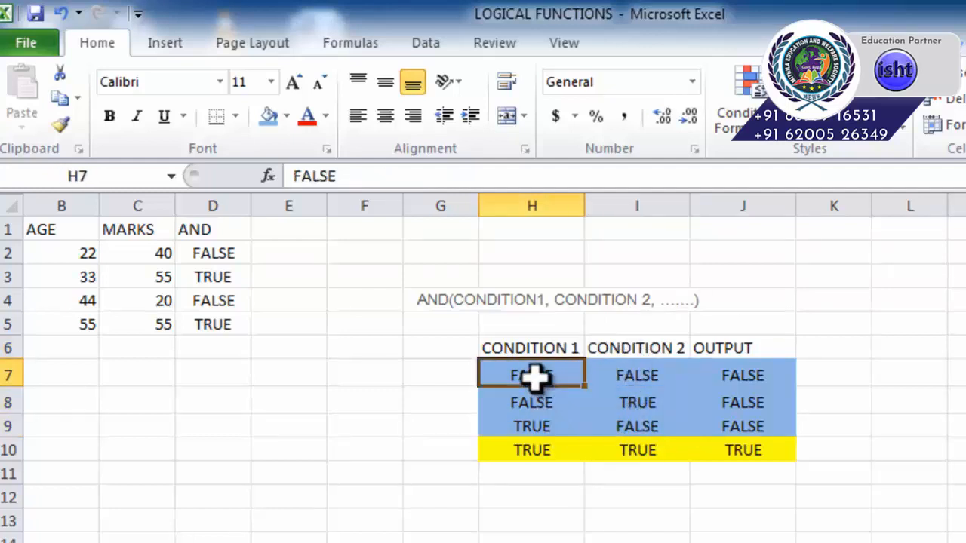
click(638, 374)
click(743, 380)
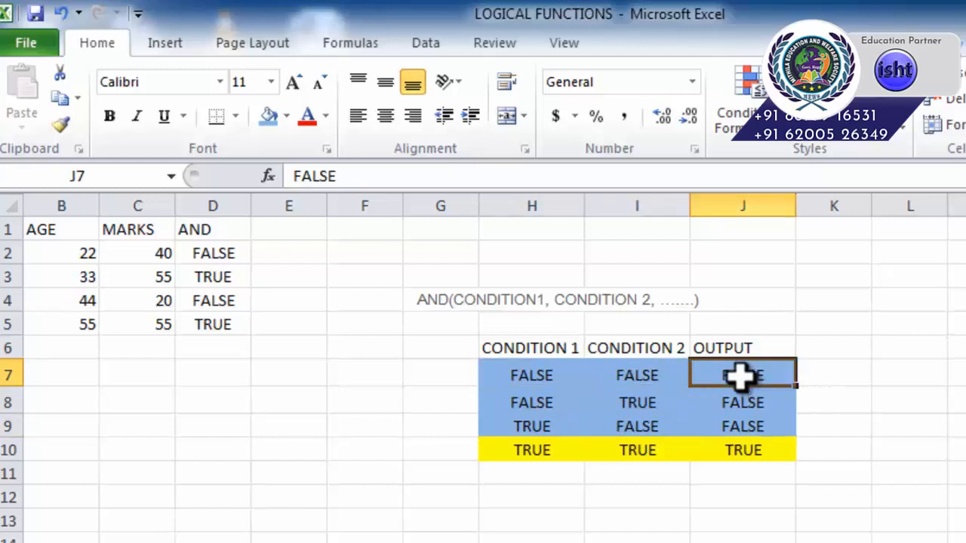
click(547, 403)
click(654, 403)
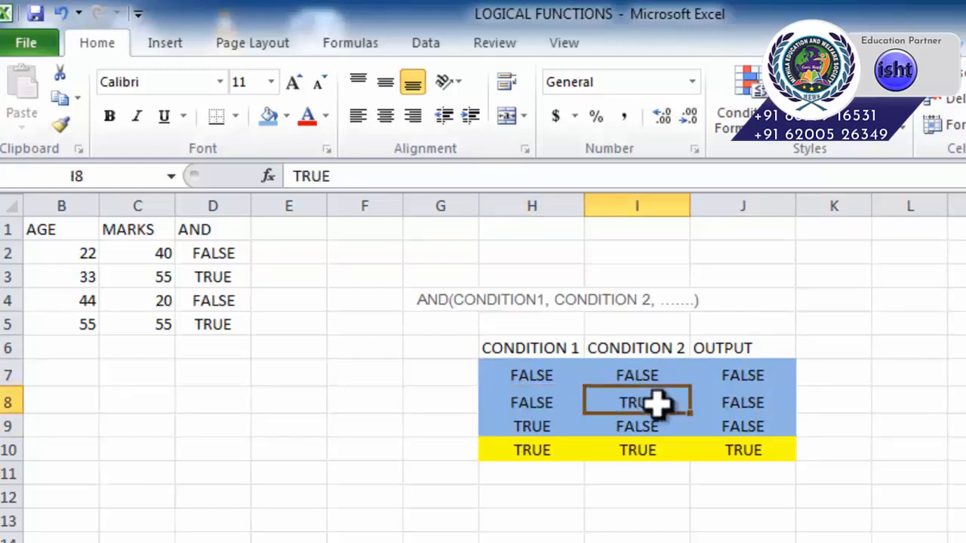
click(754, 403)
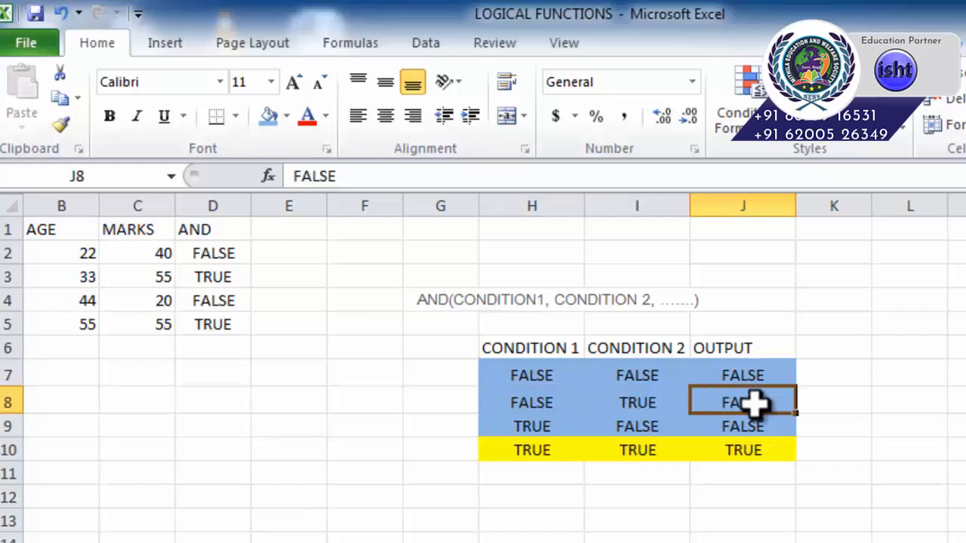
click(562, 428)
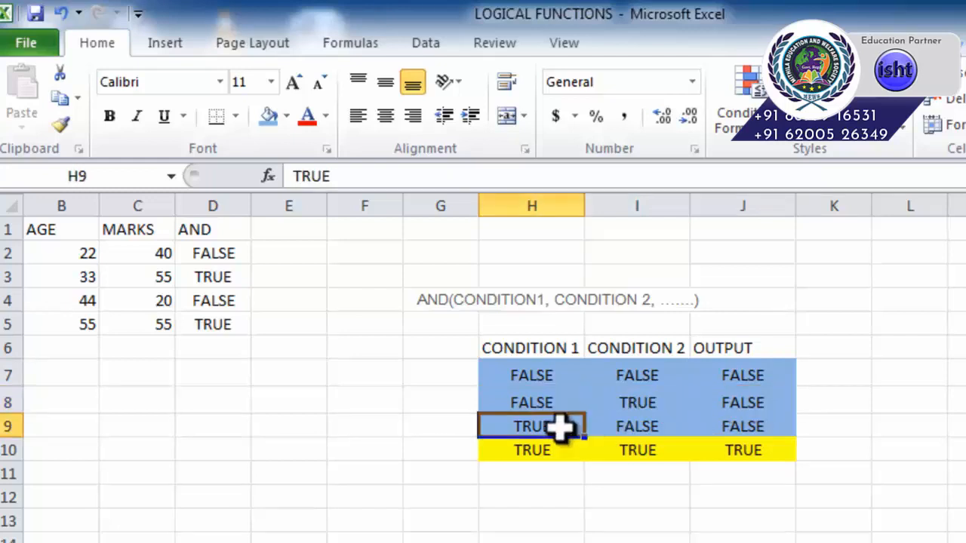
click(630, 427)
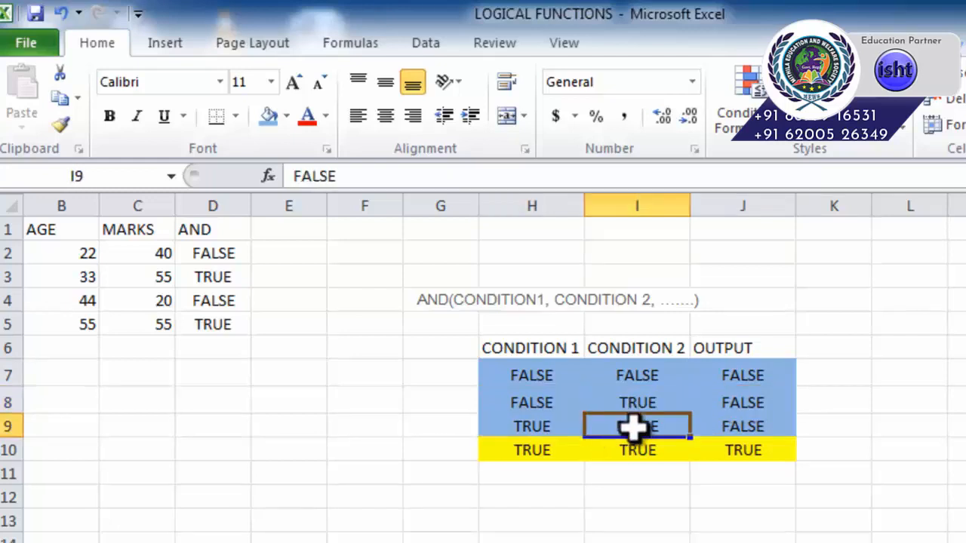
click(743, 427)
drag(552, 450, 636, 457)
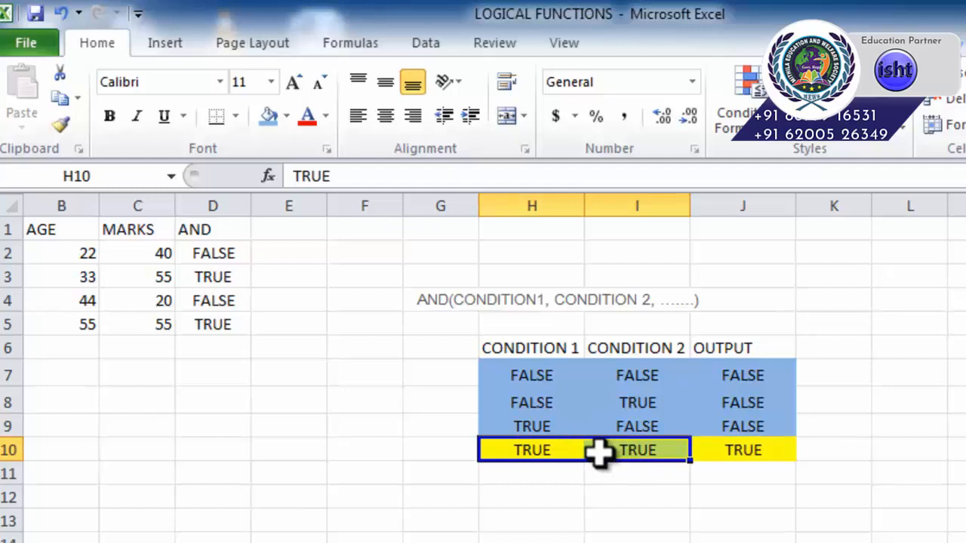
click(744, 451)
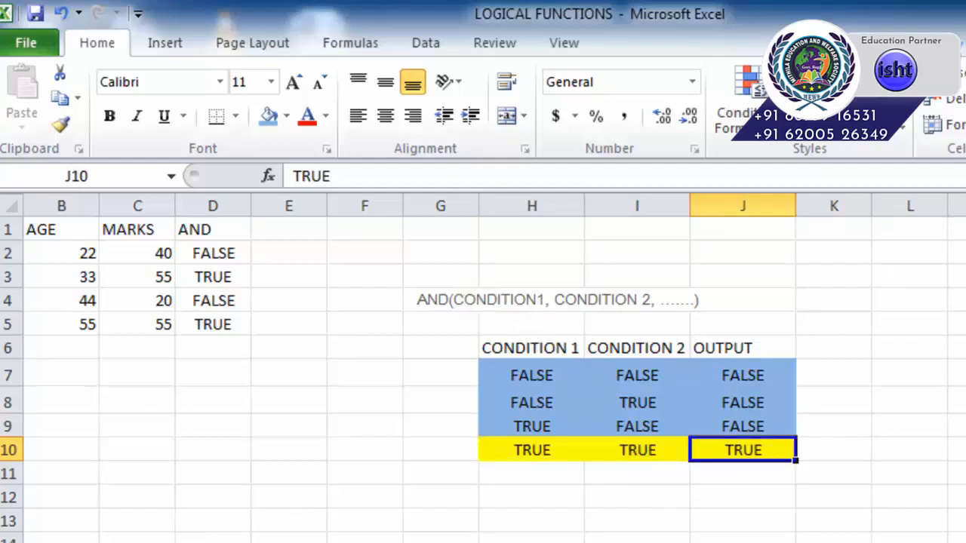
Review the NAME, AGE, MARKS and AND columns of the student table in A1:D5
scroll(483, 340, left, 1)
click(361, 378)
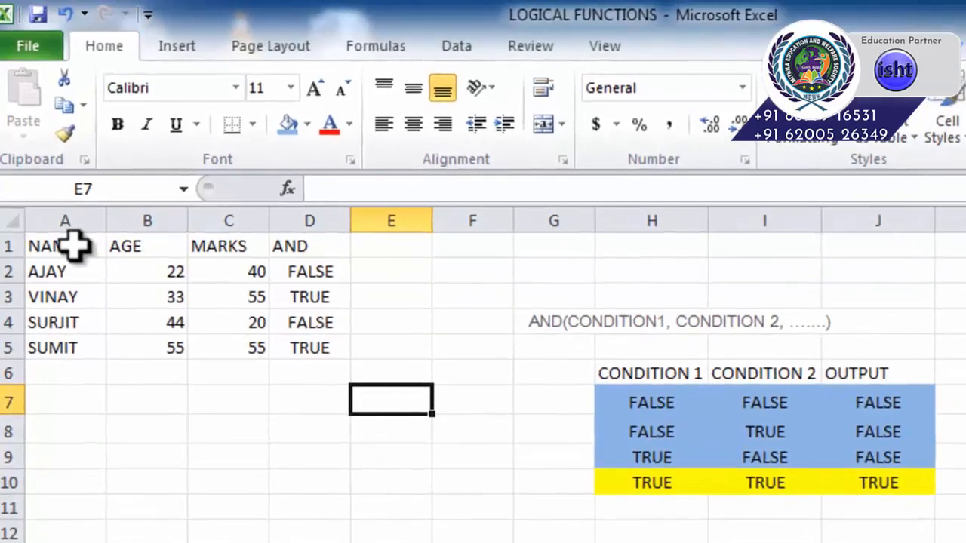
drag(70, 230, 69, 338)
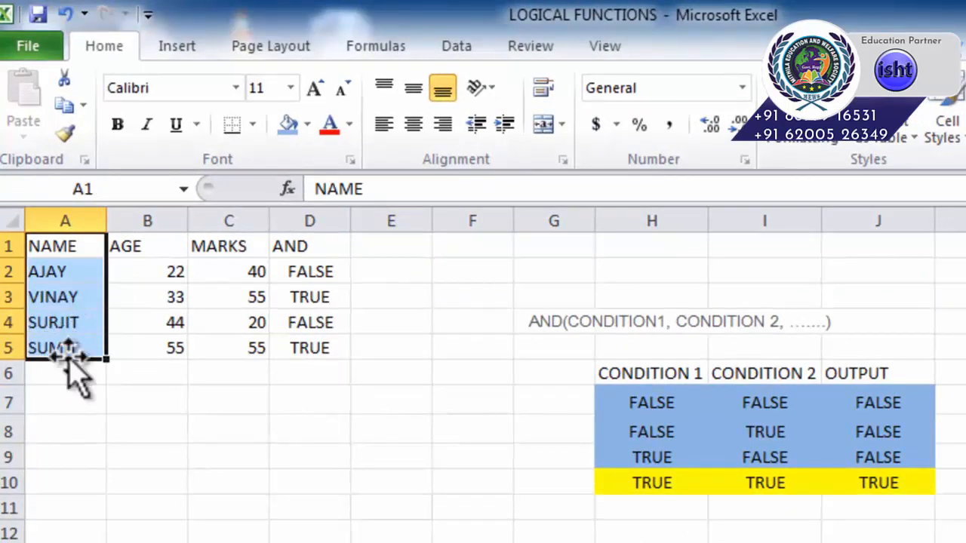
drag(142, 249, 142, 341)
drag(226, 248, 228, 343)
click(312, 251)
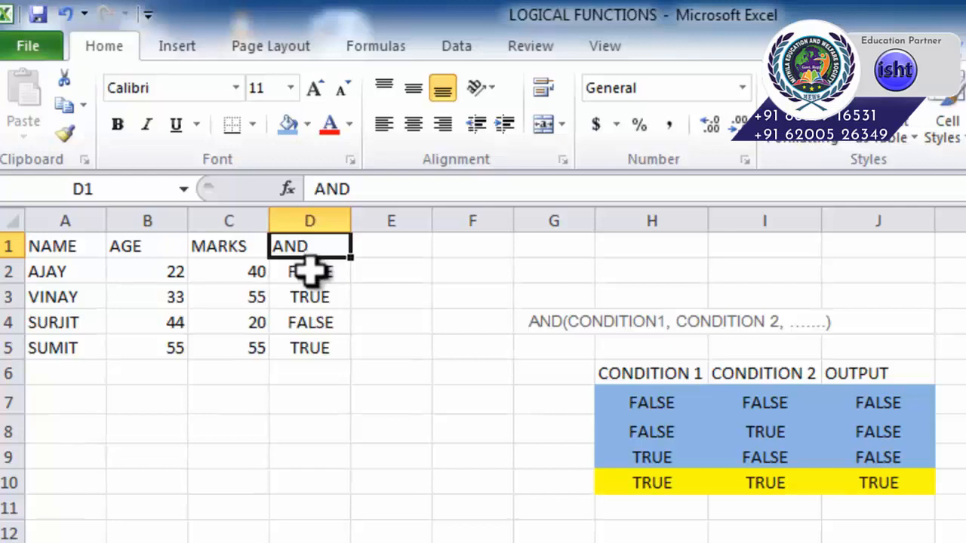
Inspect the AND formula in D2, highlighting its age condition and its marks condition
click(310, 272)
double_click(312, 270)
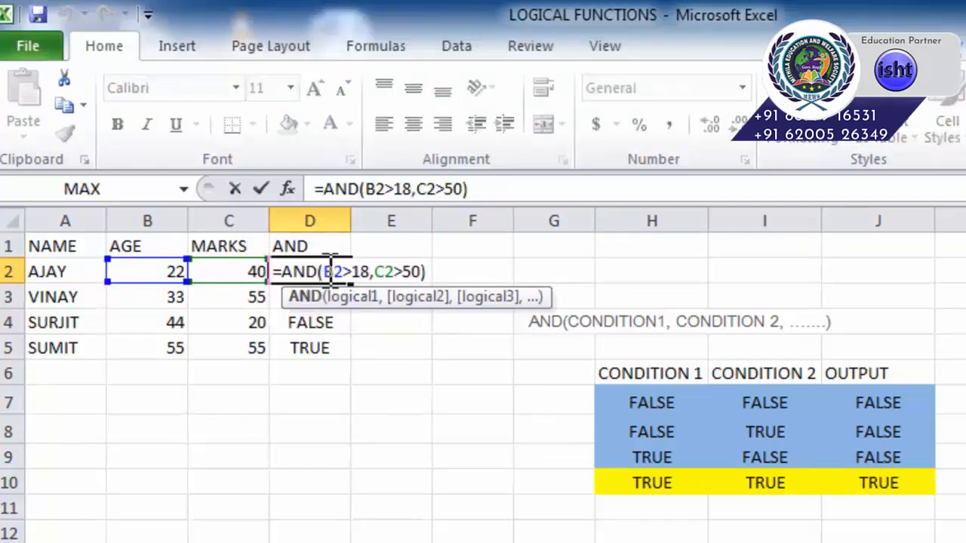
drag(325, 271, 370, 272)
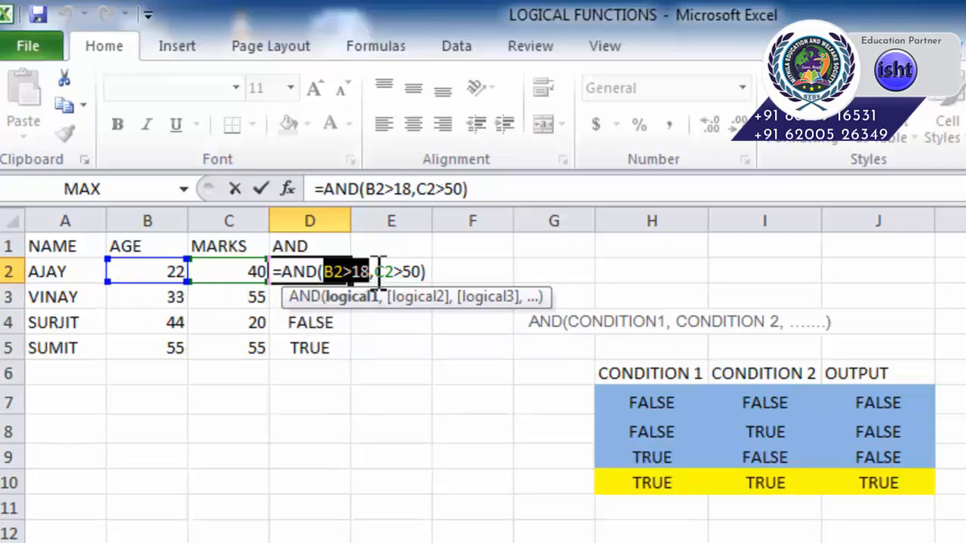
drag(378, 272, 403, 271)
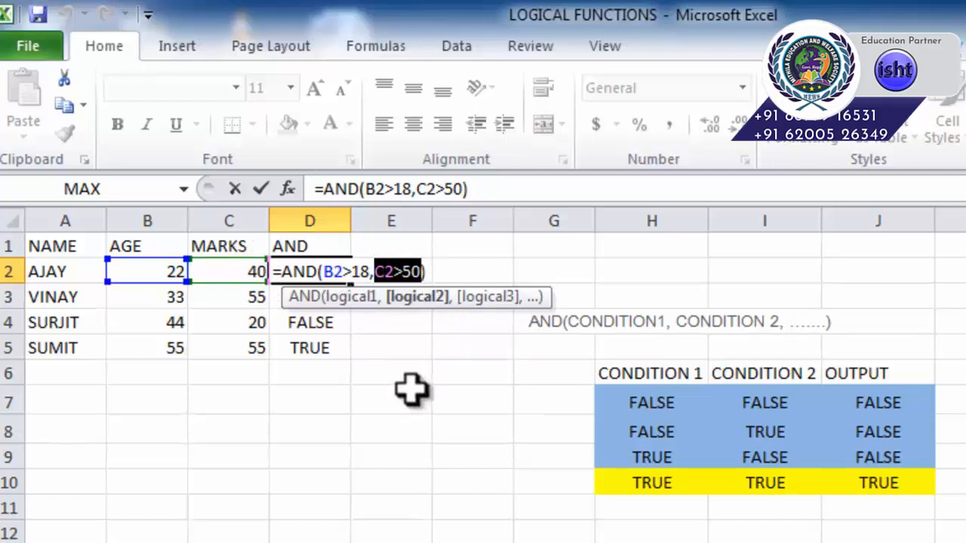
key(Return)
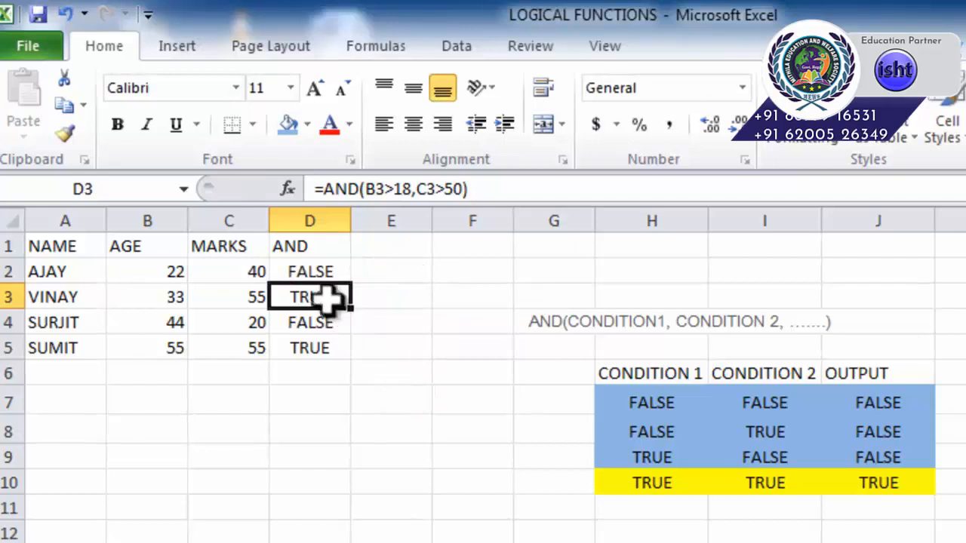
Check the AND results in D2:D5 against each student's age and marks, and highlight the table A1:D5
click(318, 272)
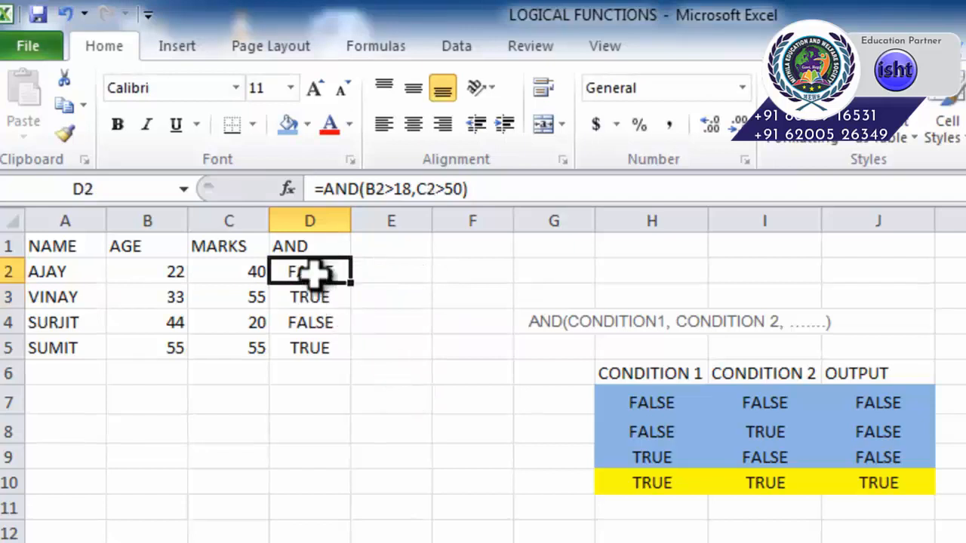
click(165, 271)
click(236, 272)
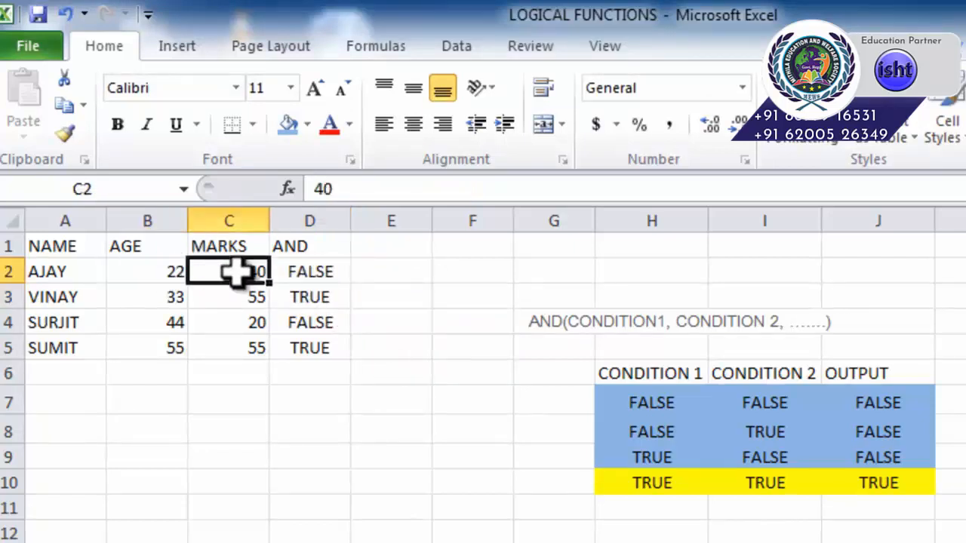
click(317, 291)
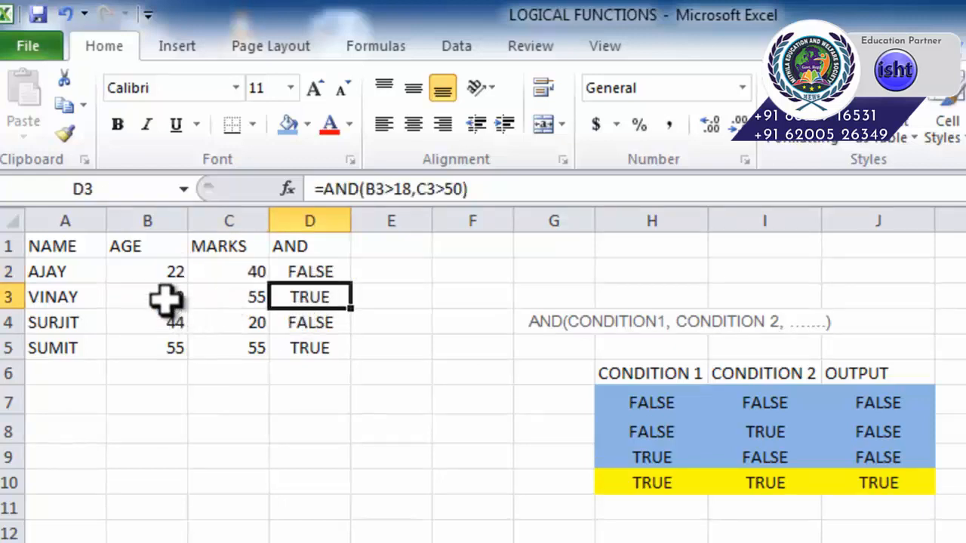
click(305, 323)
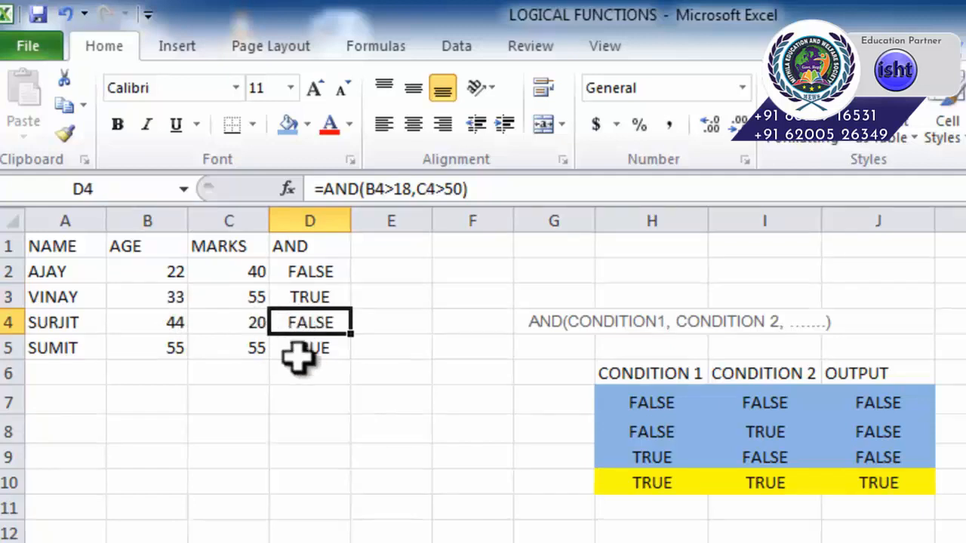
click(299, 356)
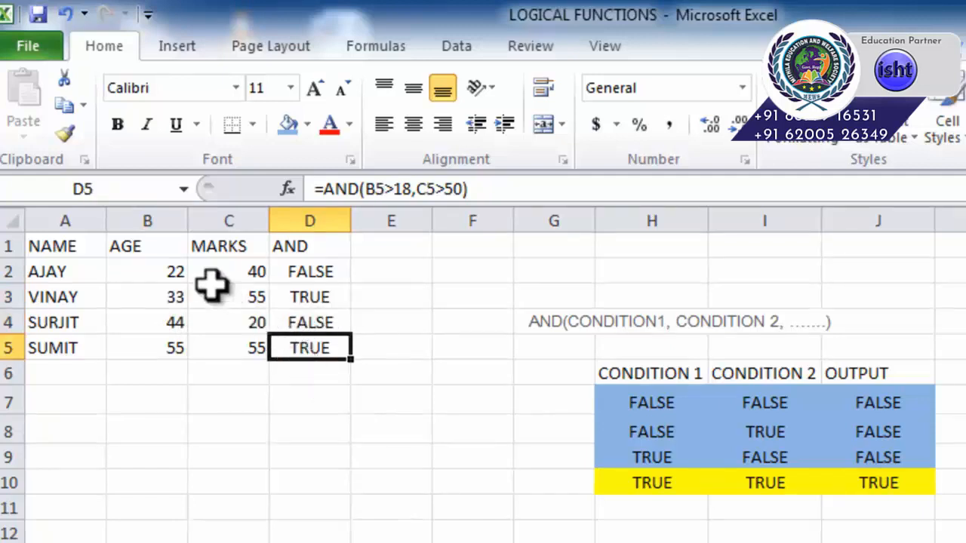
drag(79, 255, 302, 348)
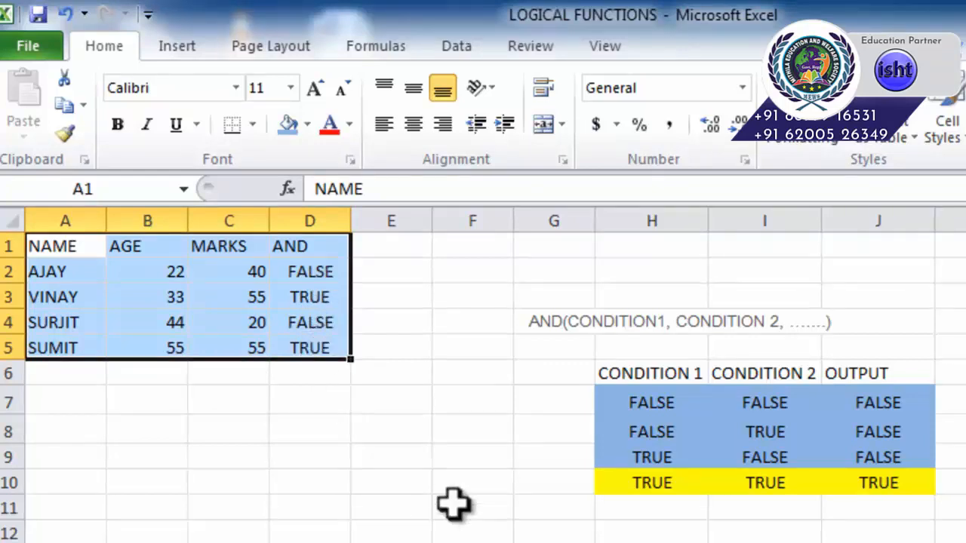
Review the AND formulas in D16:D19 of the second student table, which also has an IF column
scroll(453, 504, down, 3)
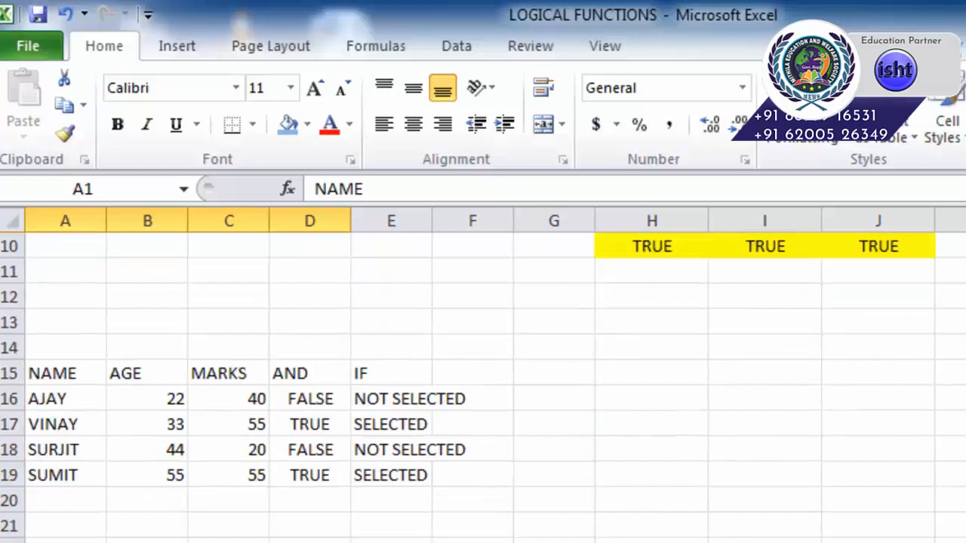
scroll(309, 487, up, 3)
scroll(256, 492, down, 2)
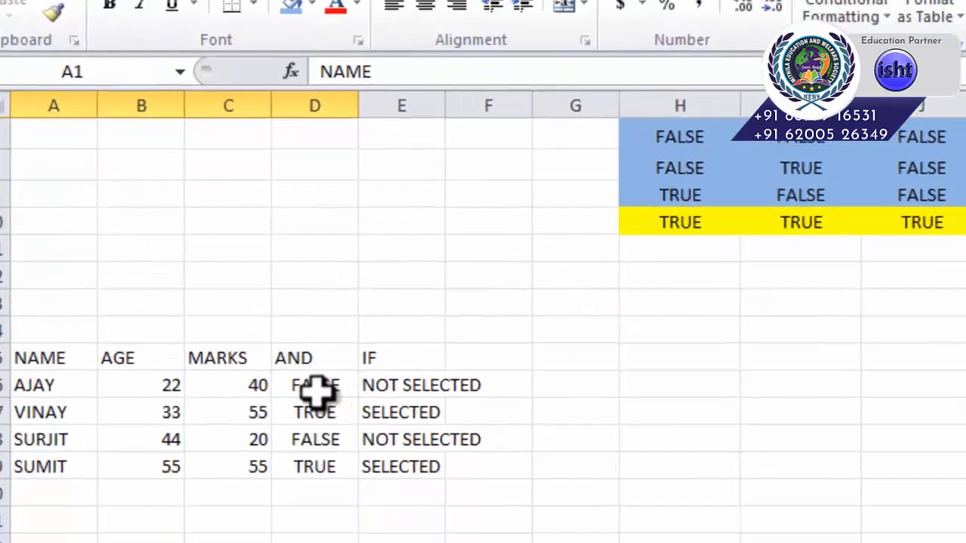
click(311, 487)
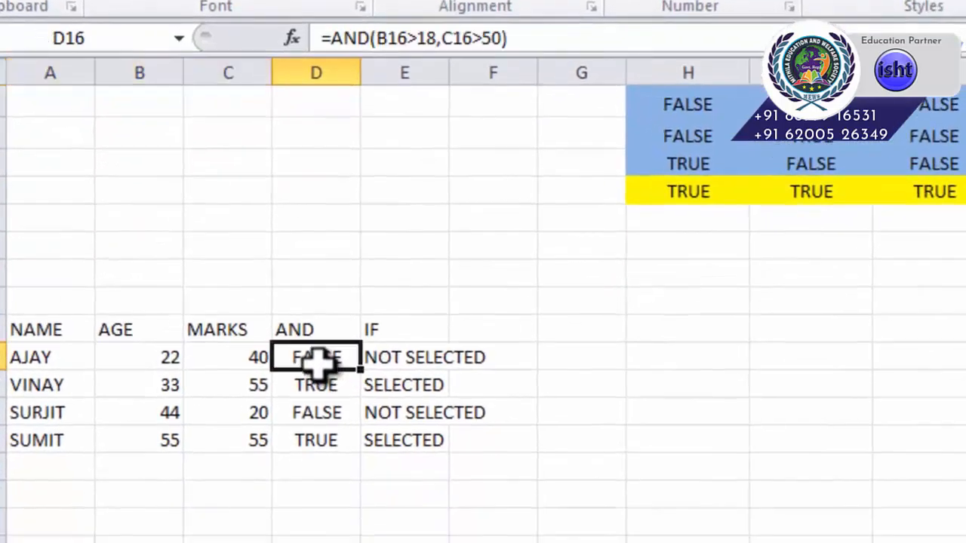
click(315, 385)
click(318, 414)
click(323, 443)
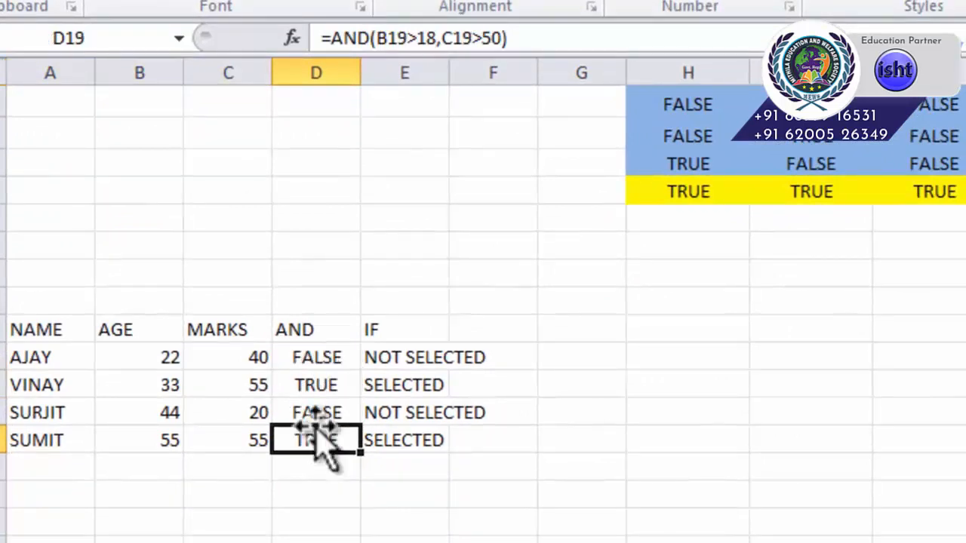
click(312, 388)
click(313, 358)
Inspect the IF formula in E16, highlighting its logical test, its value if true and its value if false
click(389, 361)
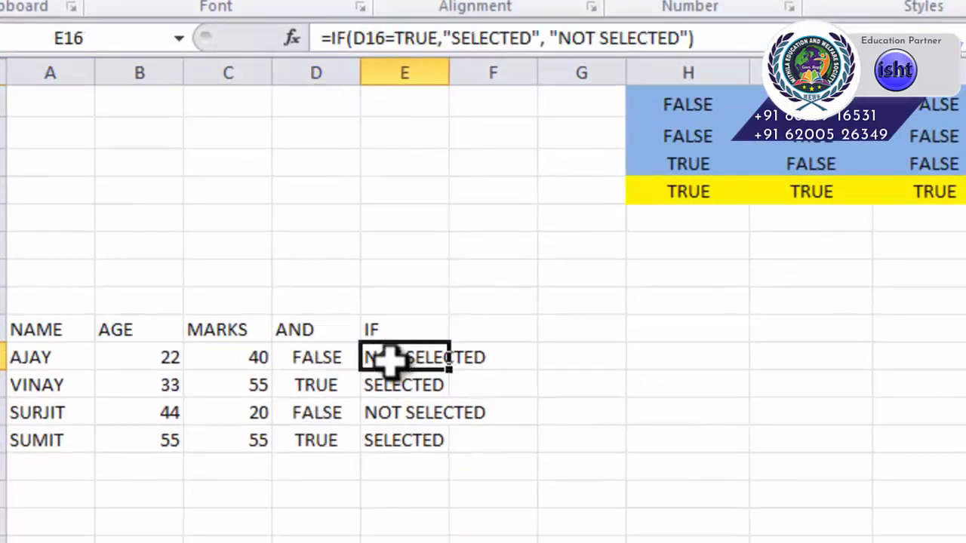
double_click(385, 355)
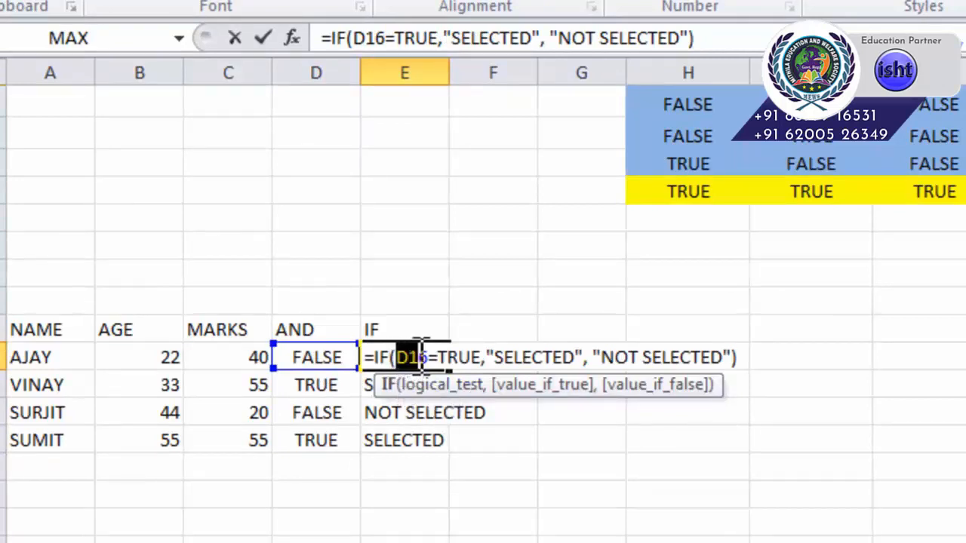
drag(420, 357, 480, 369)
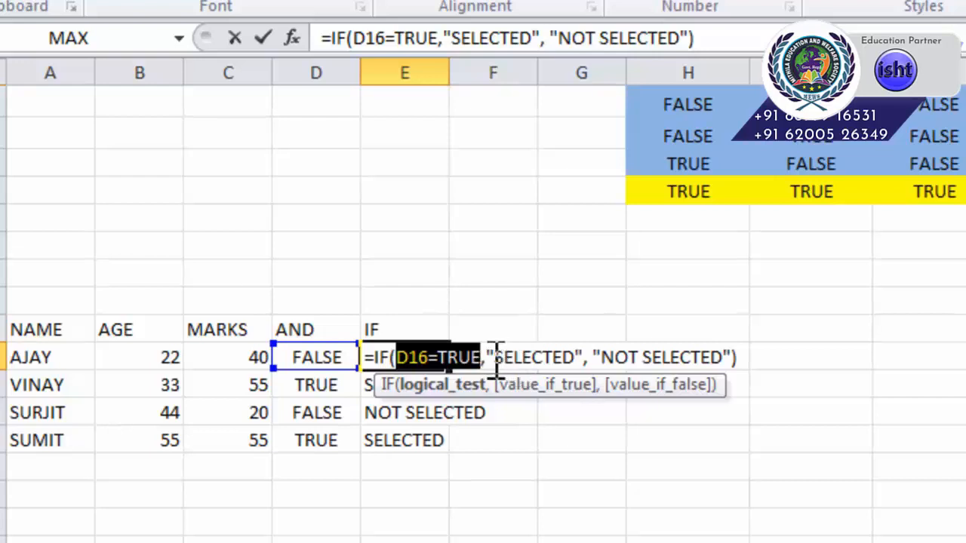
drag(496, 355, 579, 340)
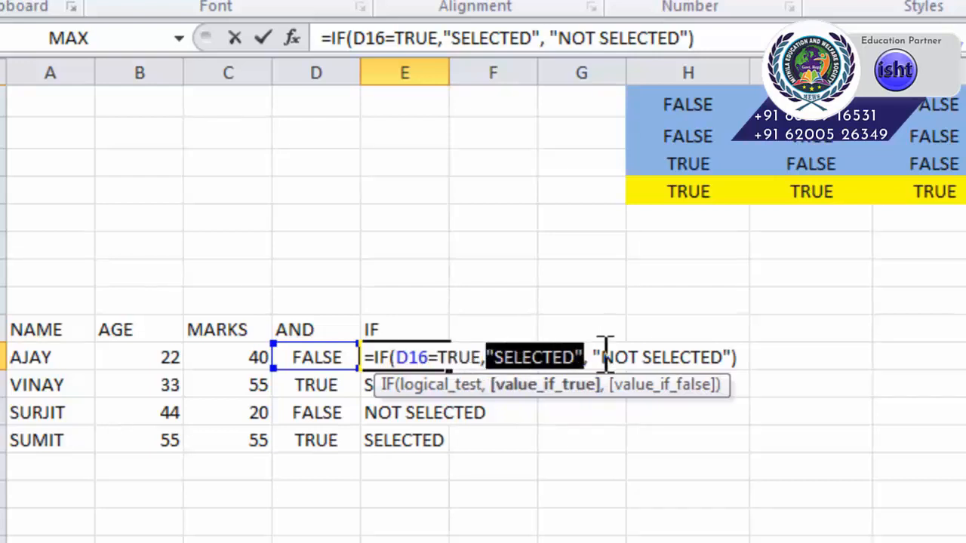
drag(595, 358, 735, 359)
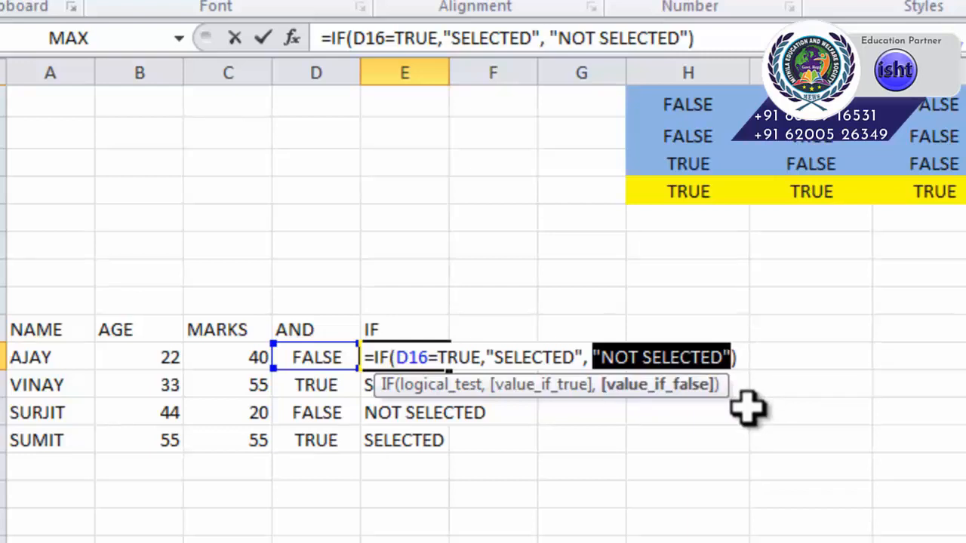
key(Return)
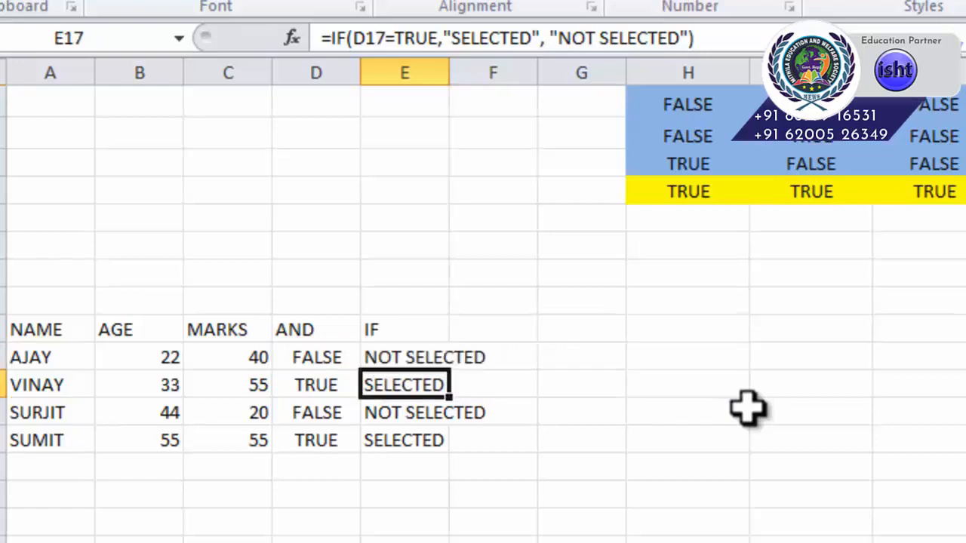
Review the IF formulas in E16:E19 against the AND results beside them, and highlight the IF results
click(428, 357)
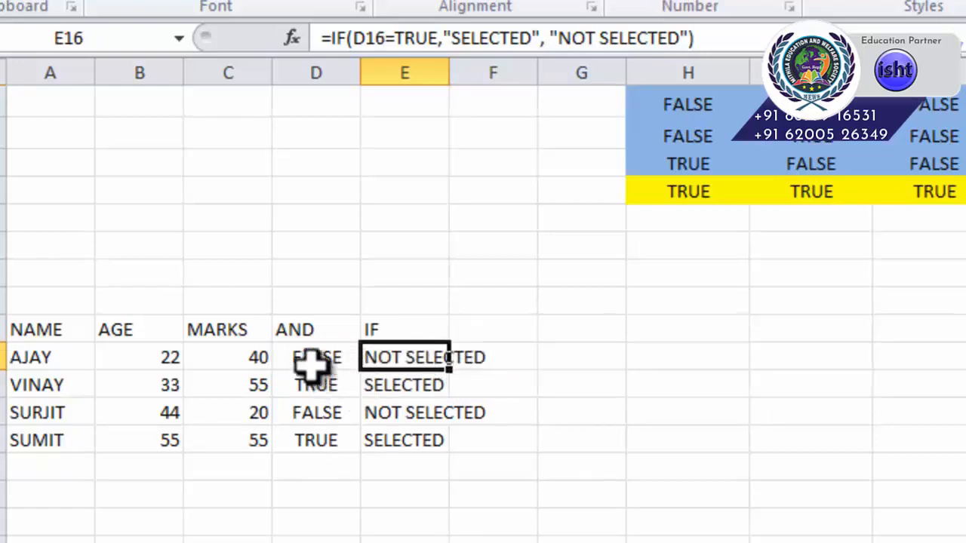
click(392, 386)
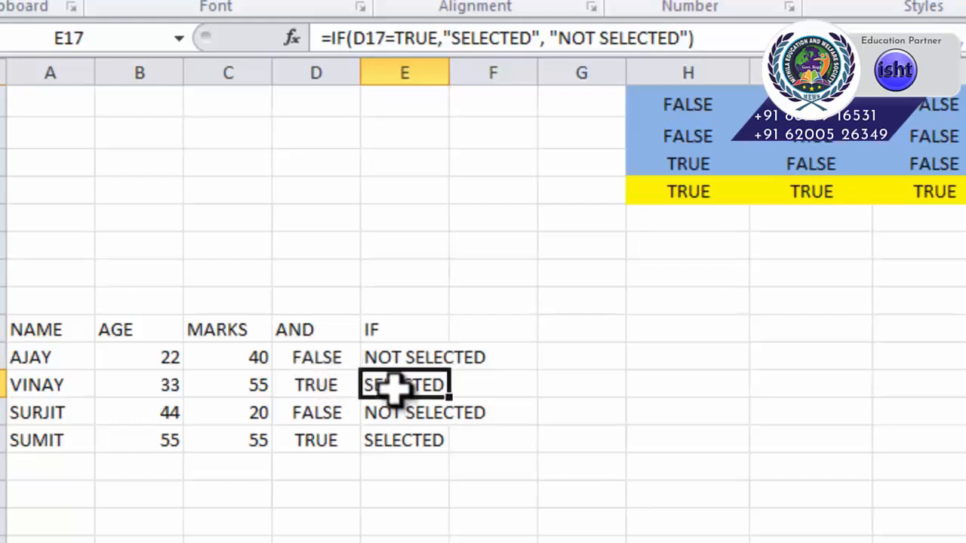
click(394, 411)
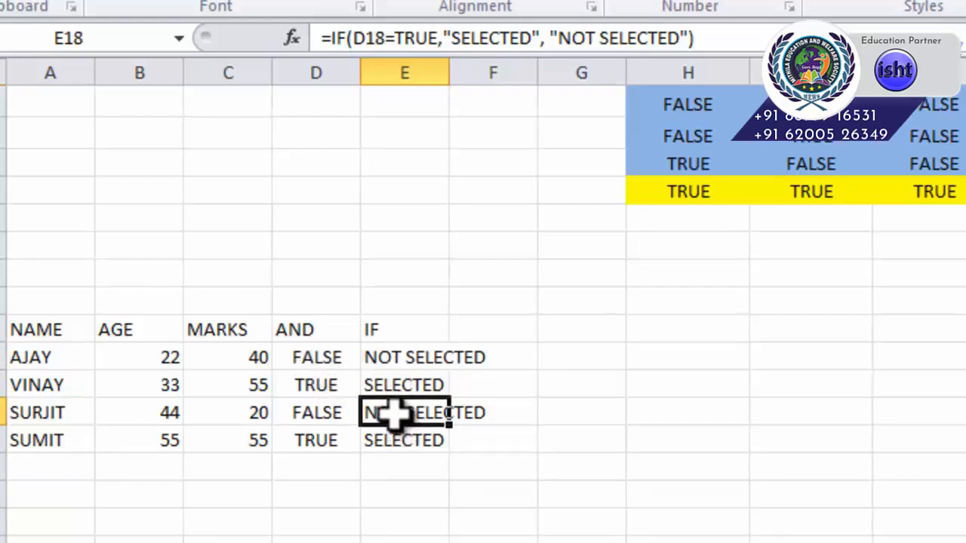
click(394, 438)
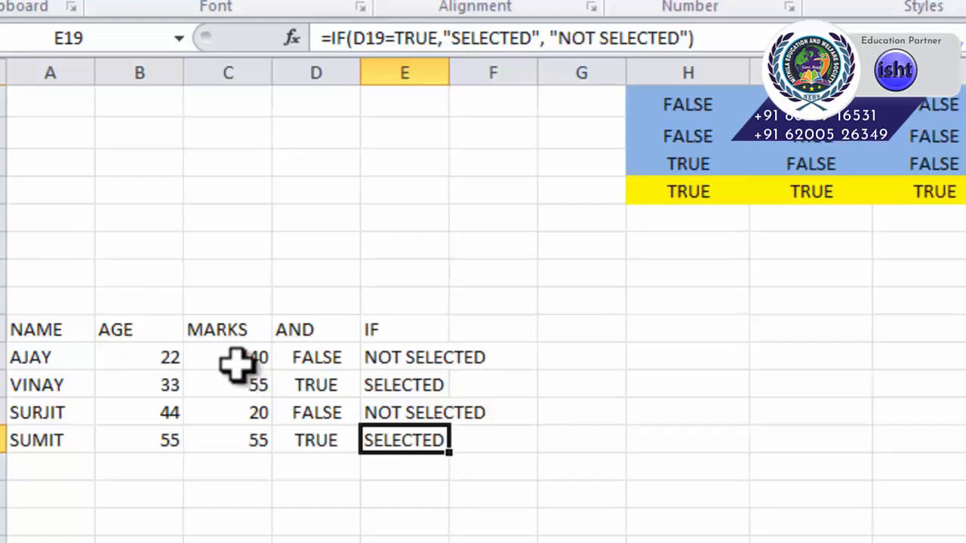
click(408, 356)
click(321, 361)
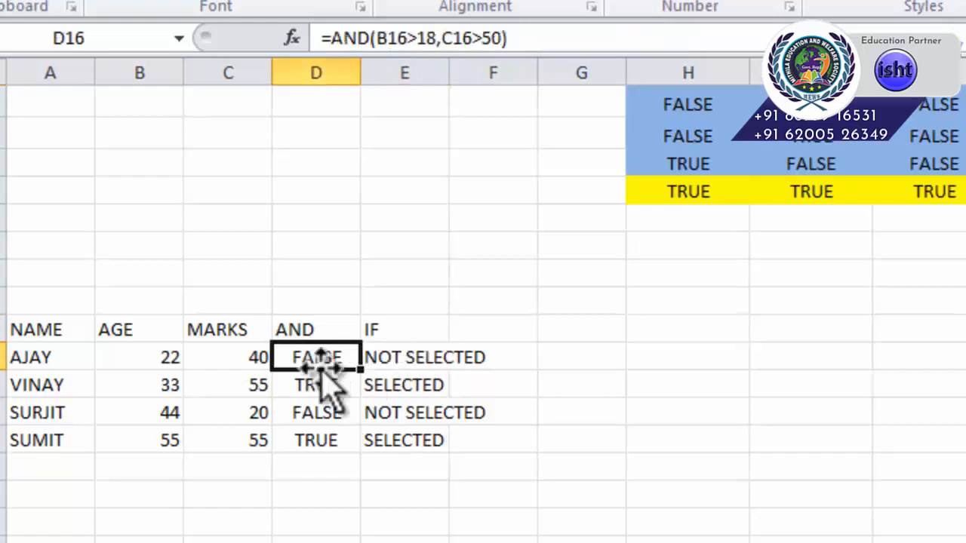
click(393, 365)
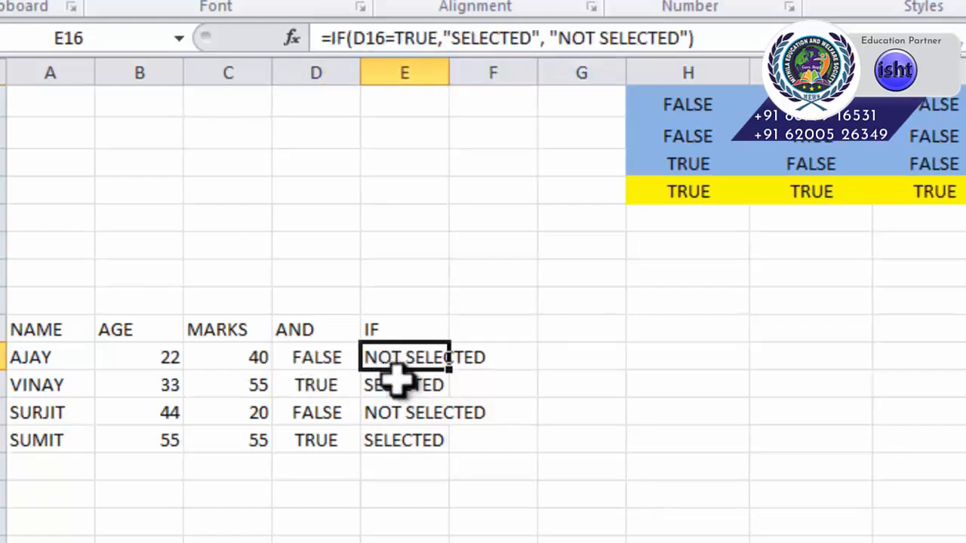
drag(388, 355, 385, 426)
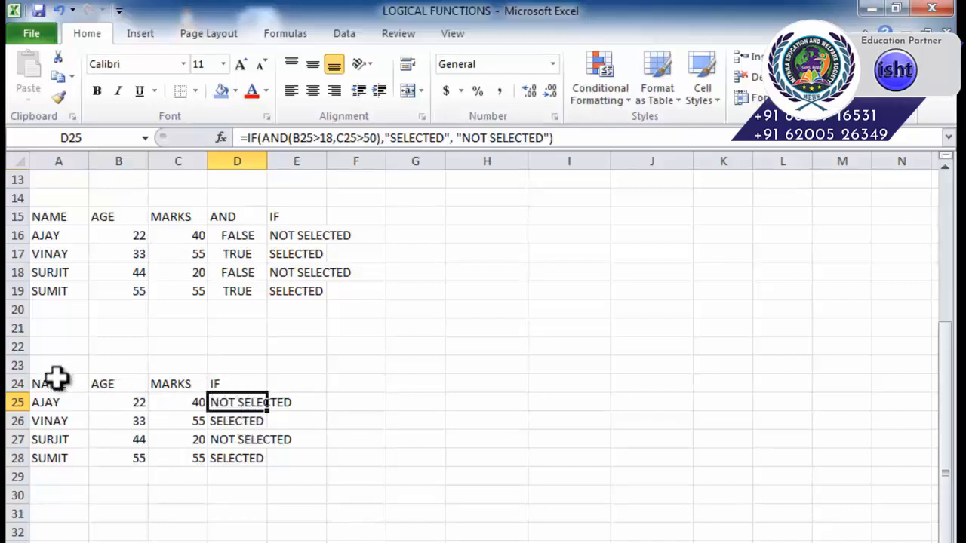
Highlight the student data in A24:C28 and inspect the combined IF formula in D25, including its nested AND test and its two outcome values
drag(58, 389, 167, 459)
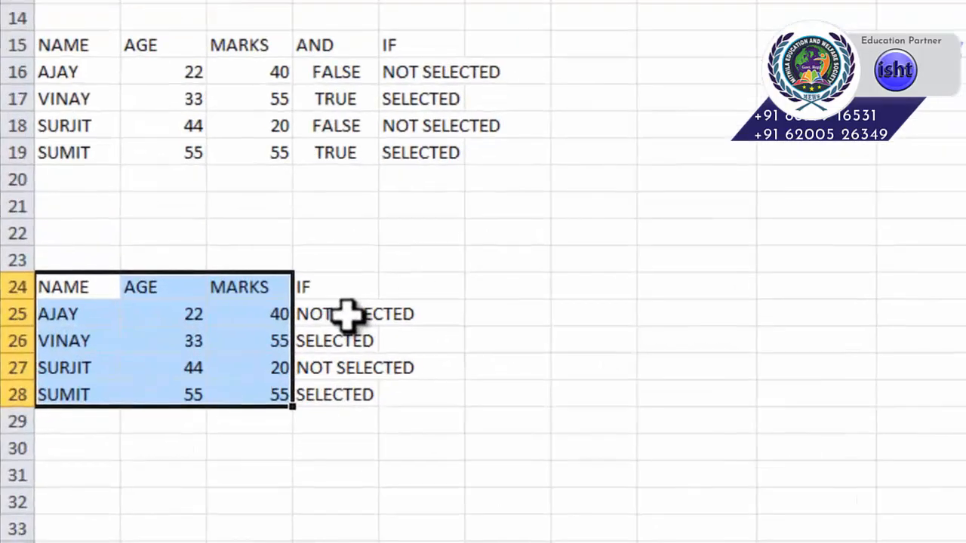
click(244, 403)
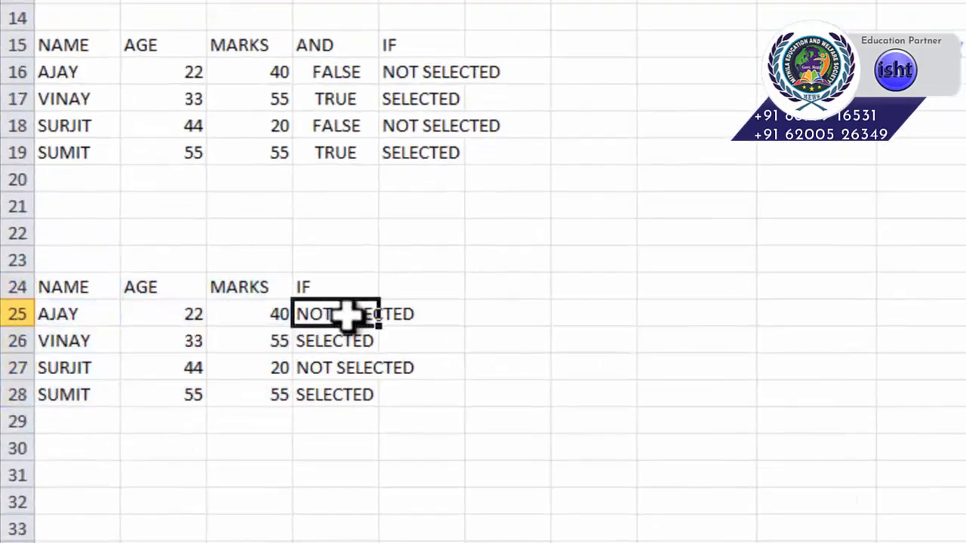
double_click(347, 314)
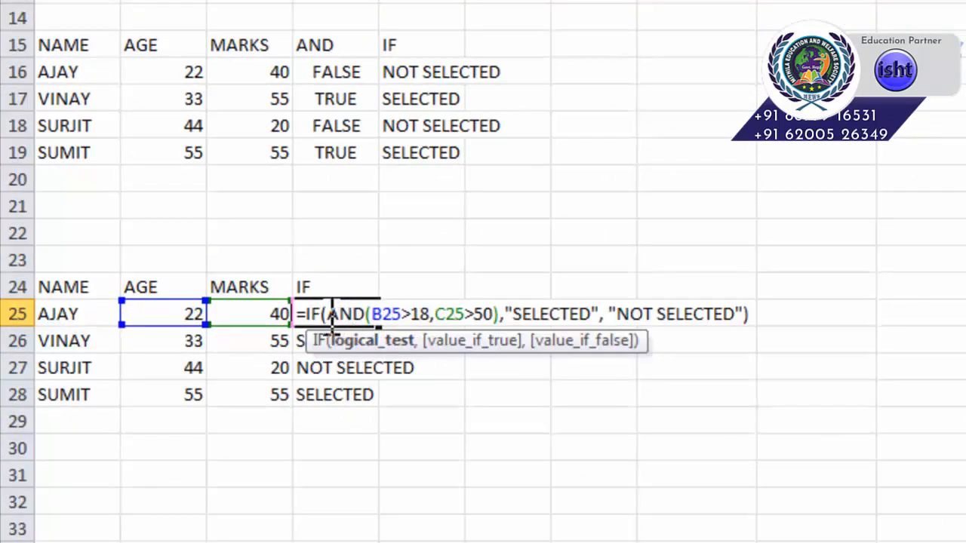
drag(356, 314, 469, 314)
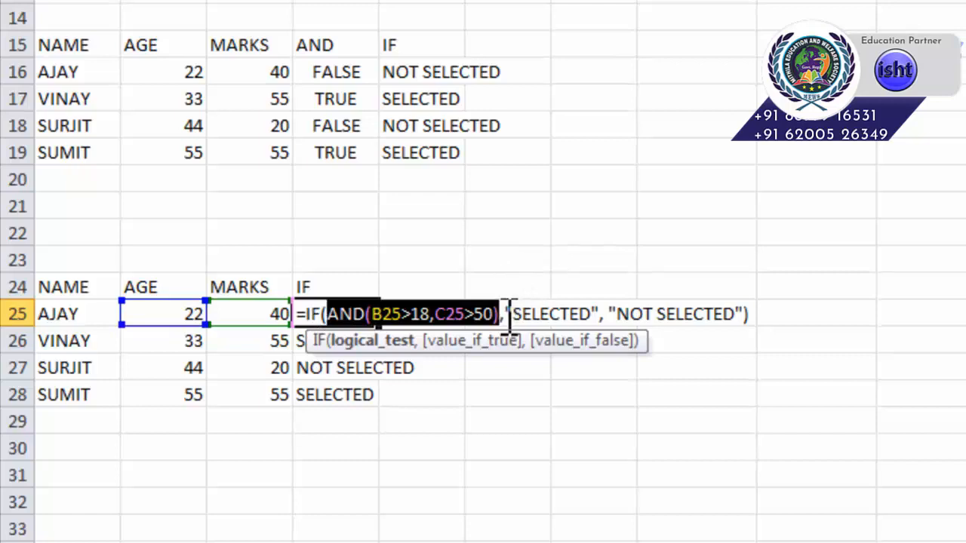
drag(511, 311, 745, 315)
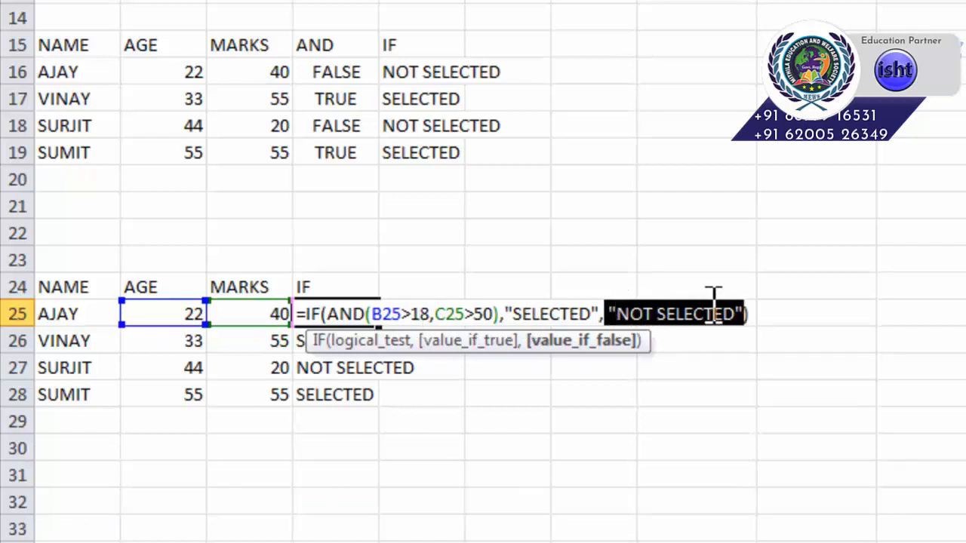
key(Return)
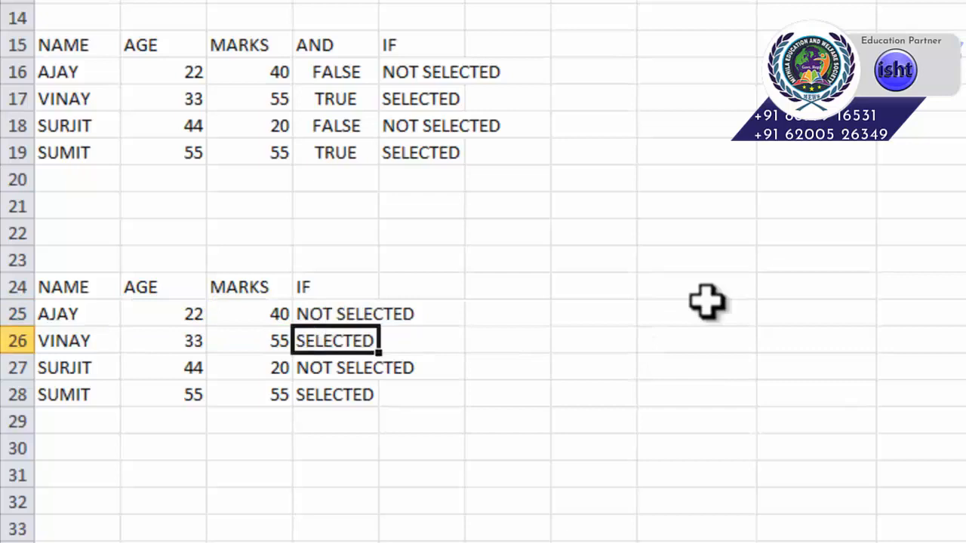
click(329, 317)
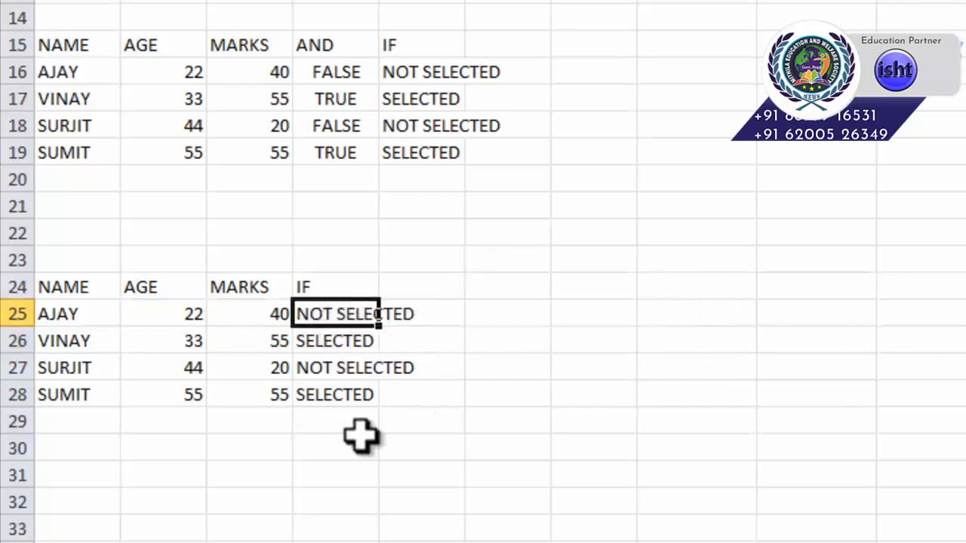
scroll(366, 426, up, 2)
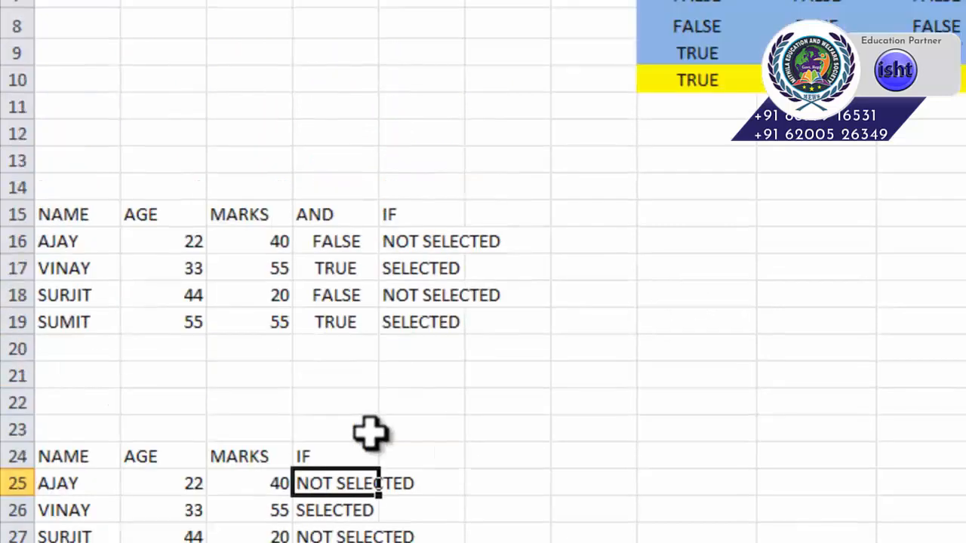
scroll(370, 433, down, 3)
scroll(413, 375, up, 1)
scroll(412, 376, up, 1)
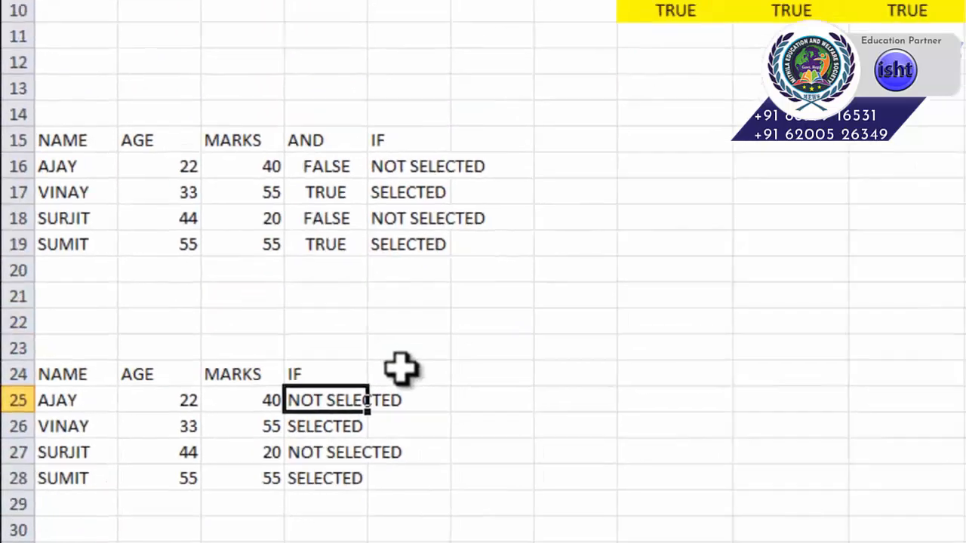
scroll(401, 368, up, 3)
scroll(401, 369, down, 5)
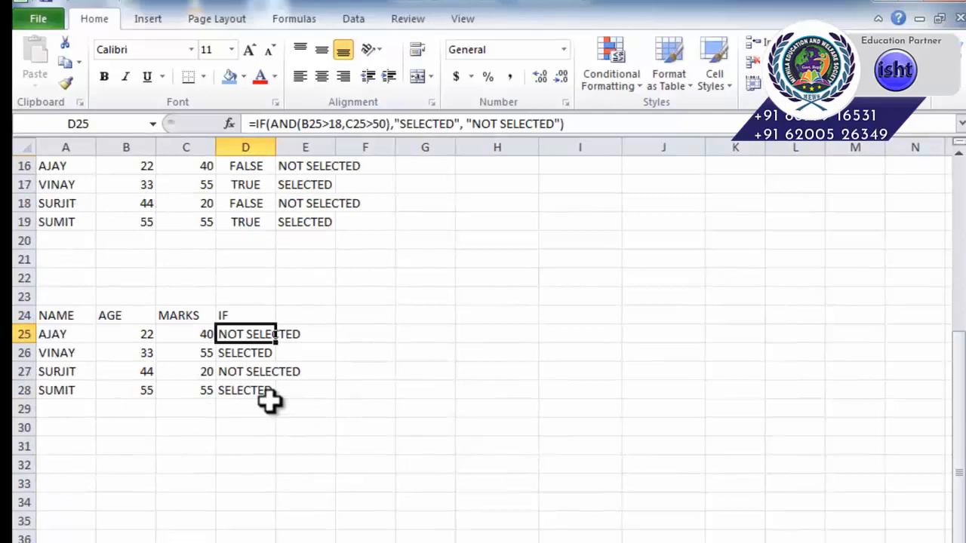
Switch to the OR function's worksheet and examine the truth table row where both conditions are FALSE, including its output
key(ctrl+Page_Up)
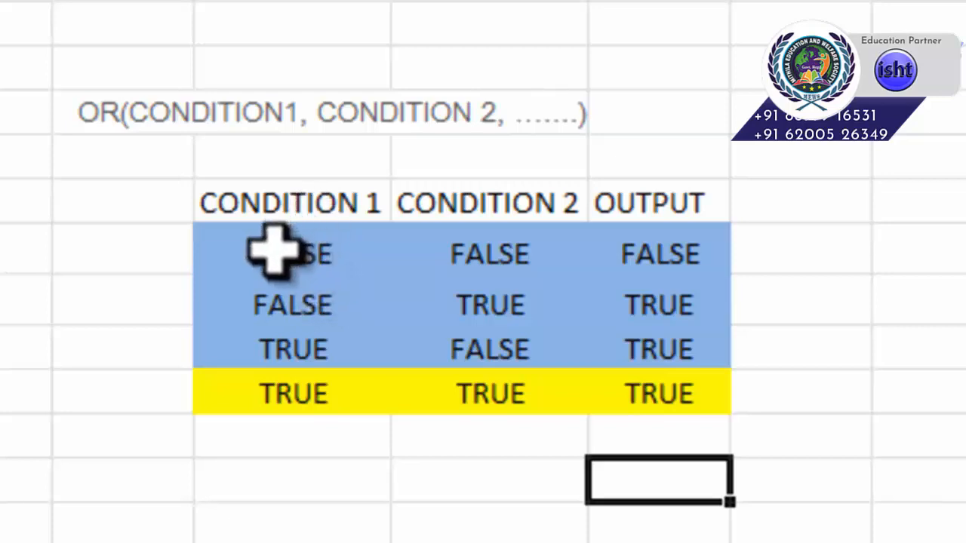
drag(276, 252, 475, 252)
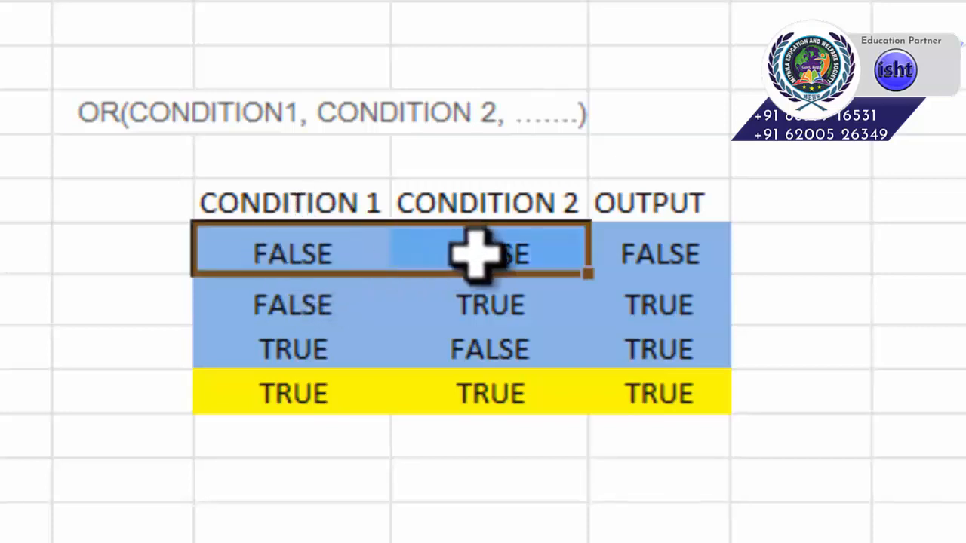
click(320, 203)
click(325, 252)
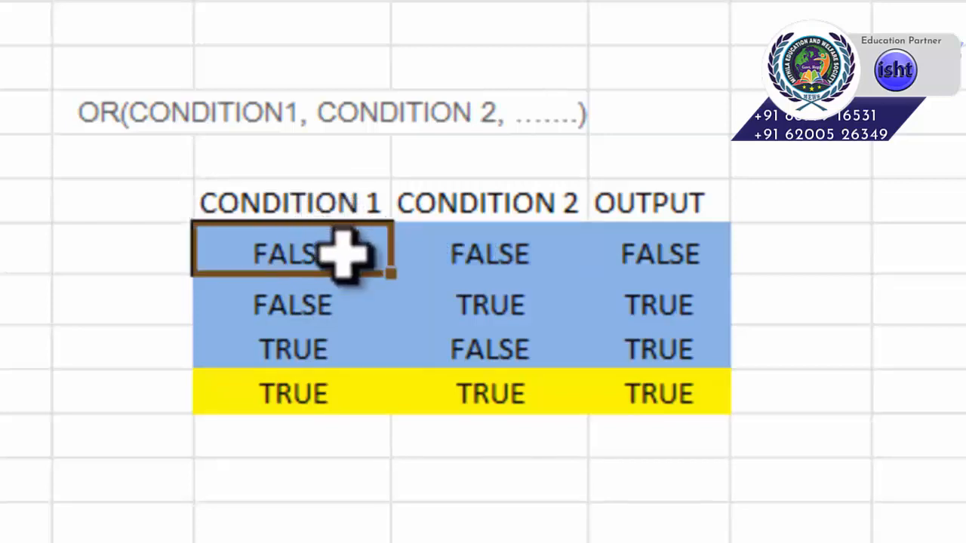
click(504, 200)
click(509, 243)
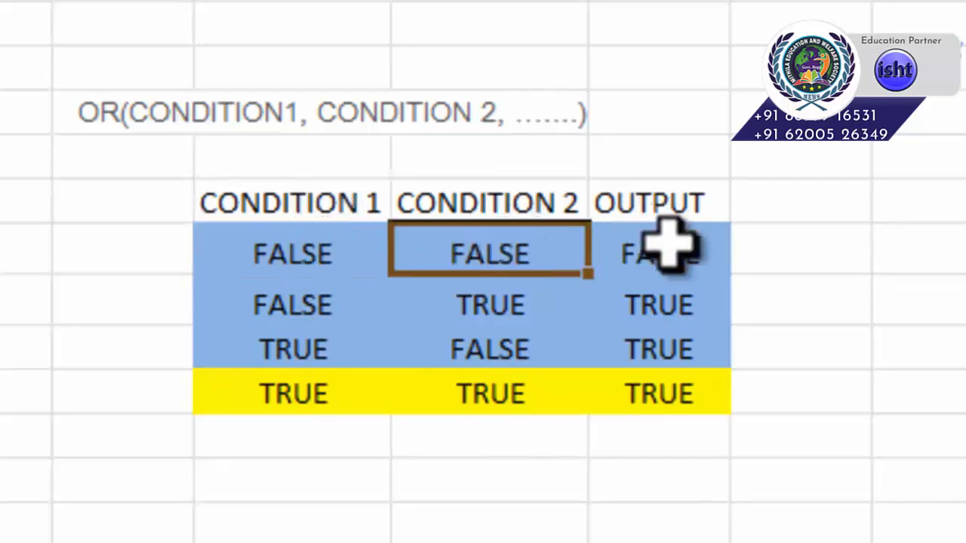
click(669, 246)
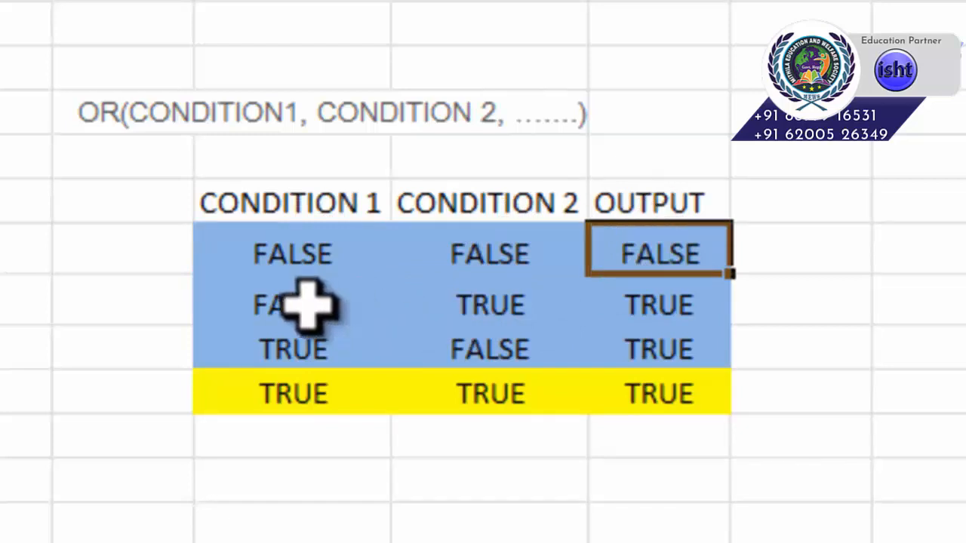
Examine the OR truth table's remaining three rows, highlighting each pair of conditions and checking its output
drag(309, 304, 472, 306)
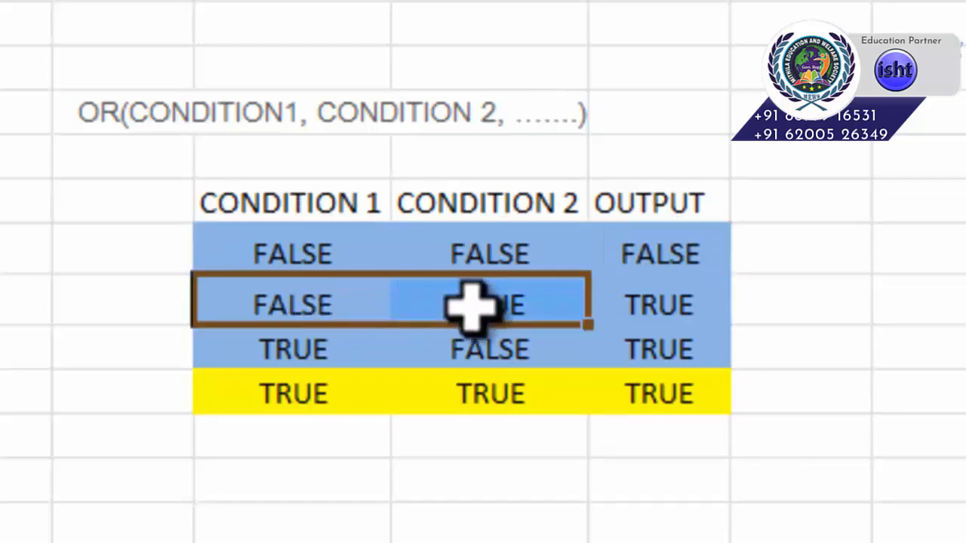
click(654, 305)
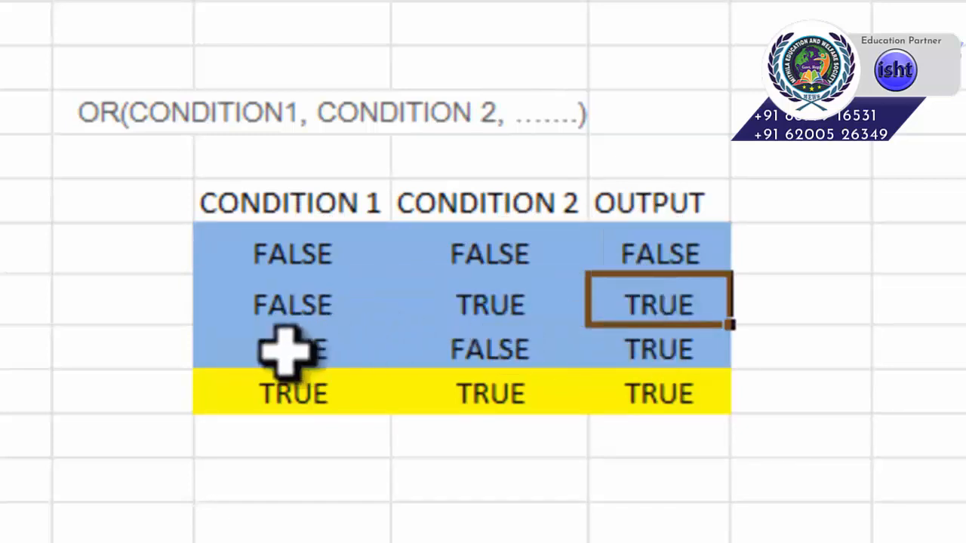
drag(286, 349, 445, 352)
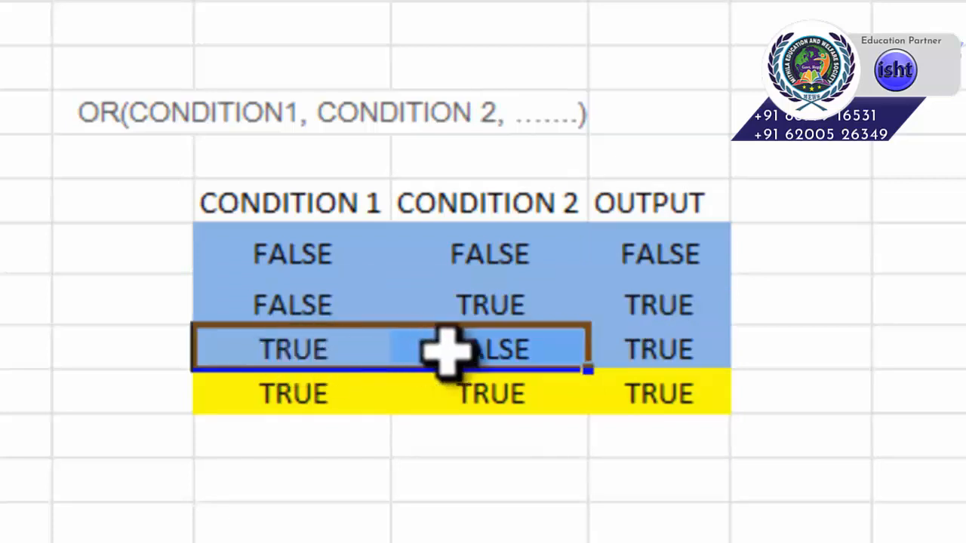
click(672, 349)
drag(339, 399, 420, 392)
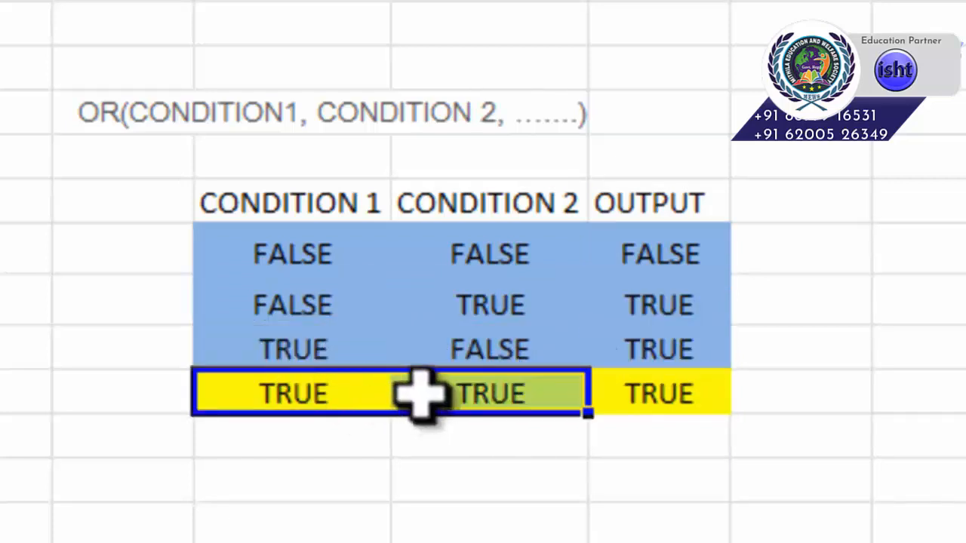
click(668, 395)
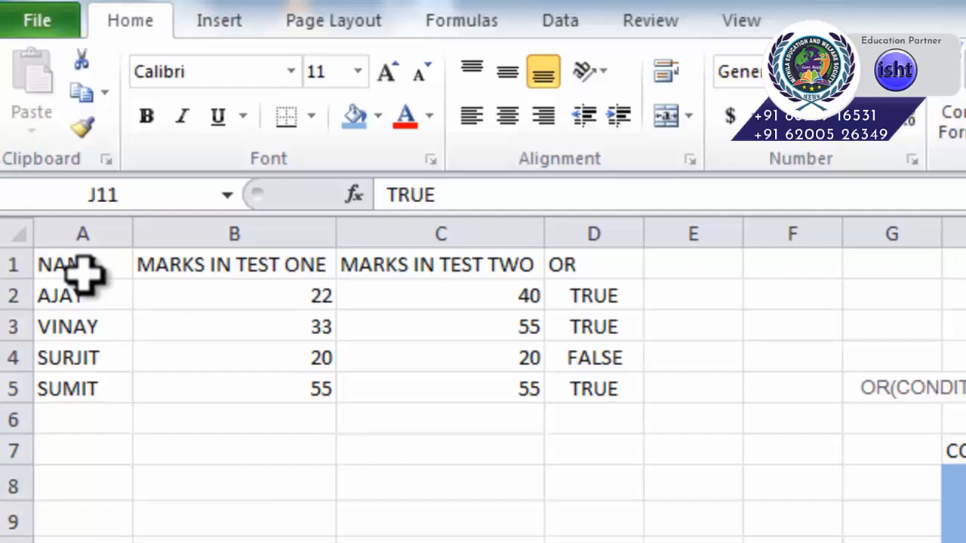
Highlight the NAME, MARKS IN TEST ONE and MARKS IN TEST TWO columns of the student table in turn
drag(81, 258, 72, 373)
drag(249, 267, 242, 376)
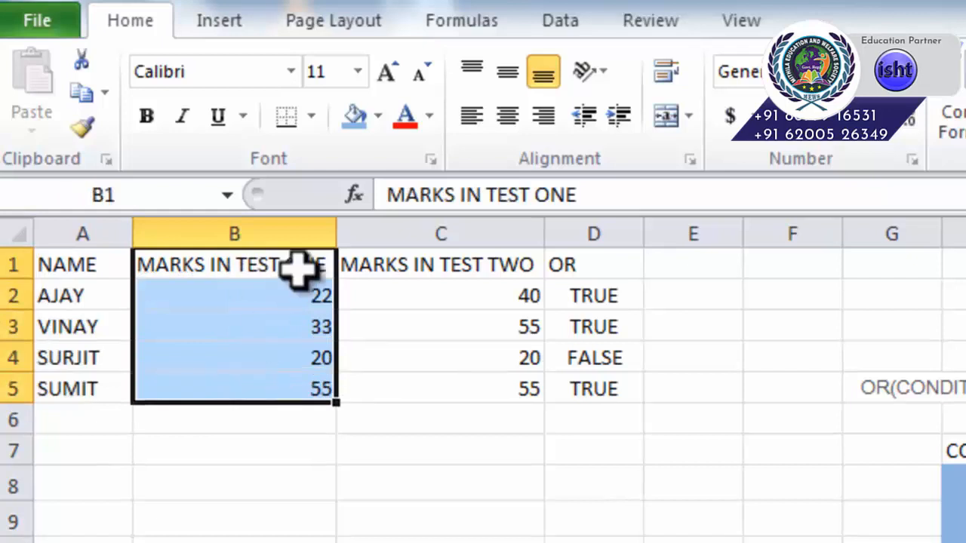
drag(401, 272, 406, 388)
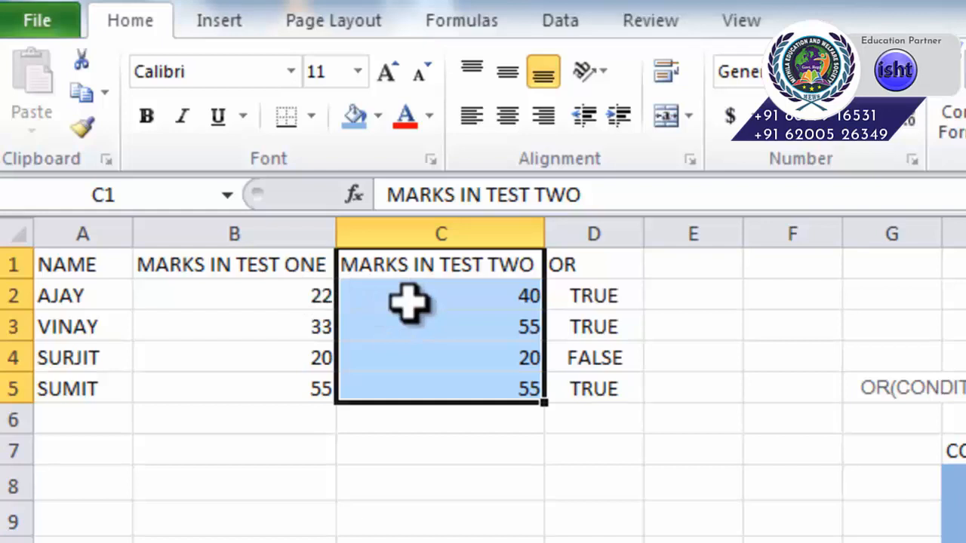
Inspect the OR formula in D2, highlighting its test one condition and its test two condition
click(585, 302)
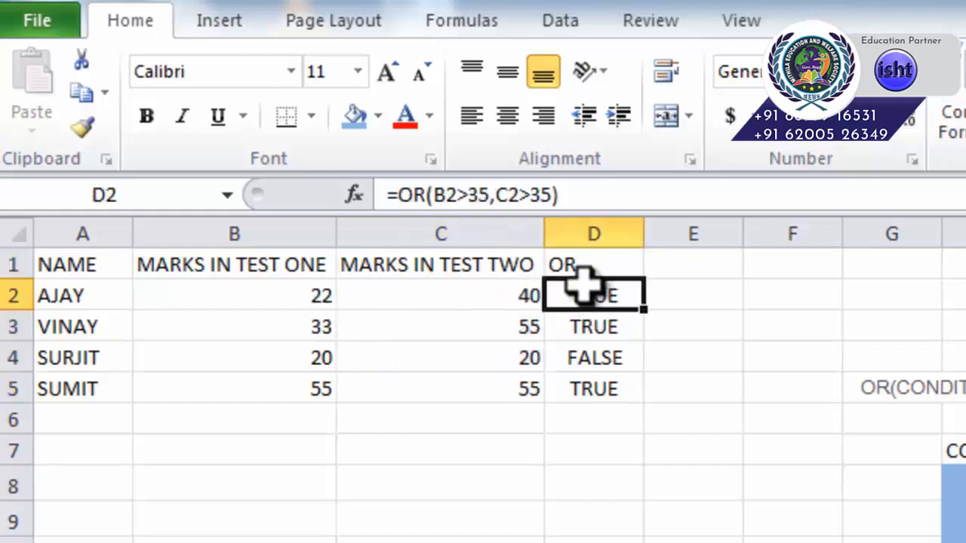
double_click(585, 297)
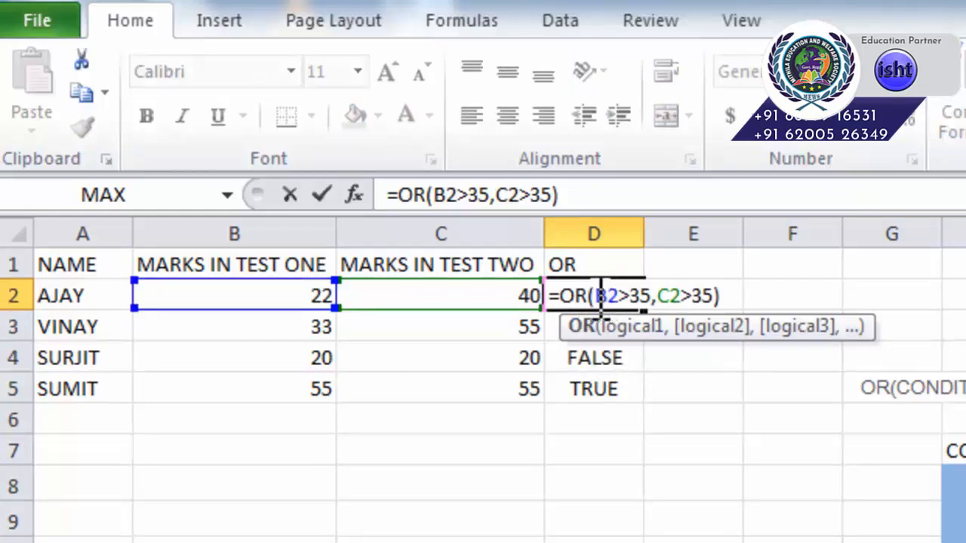
drag(599, 297, 620, 299)
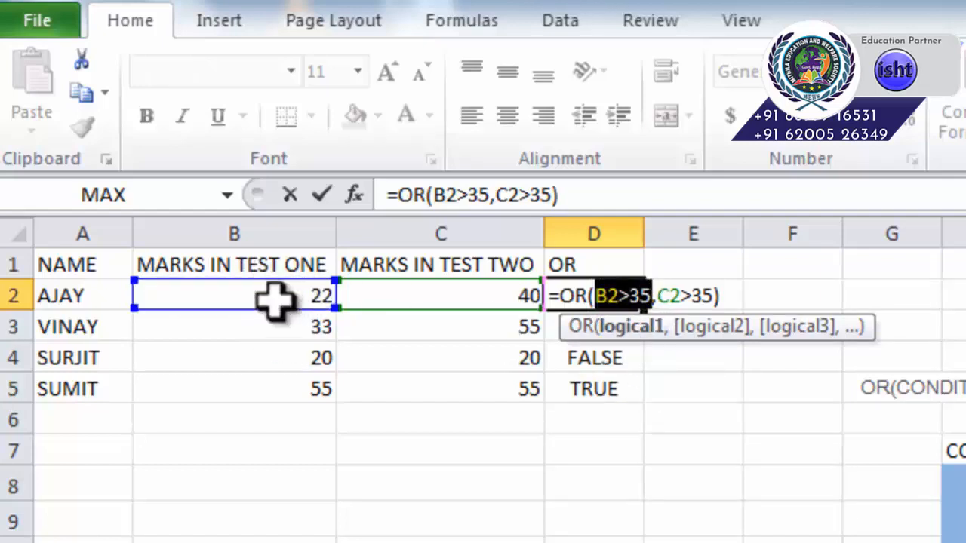
drag(657, 296, 721, 295)
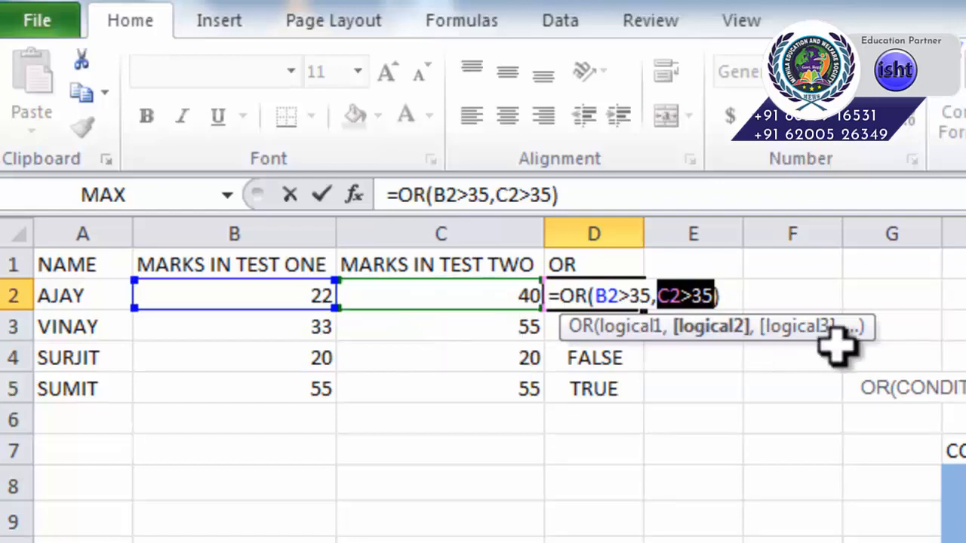
key(Return)
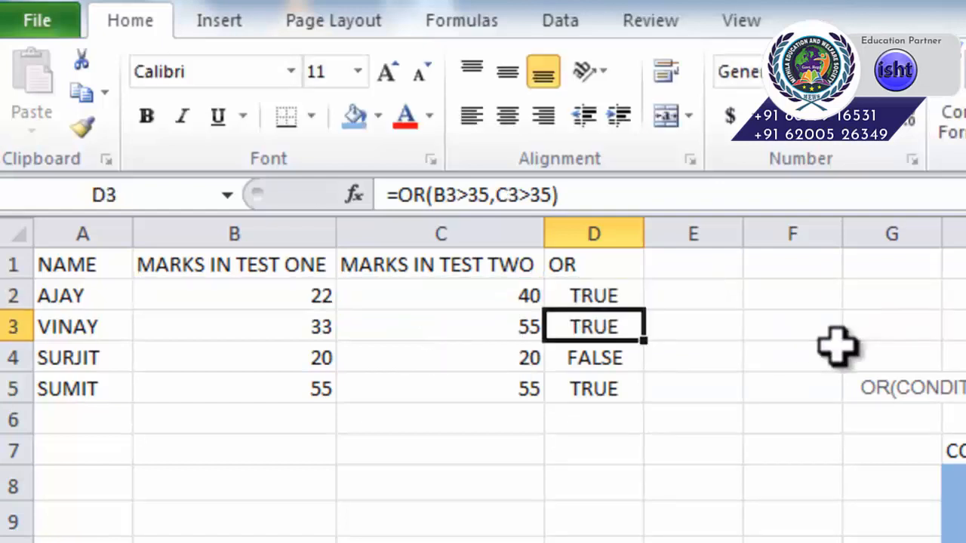
Check the first student's test two mark in C2 and examine the OR formulas in D2 through D5 one by one
click(523, 295)
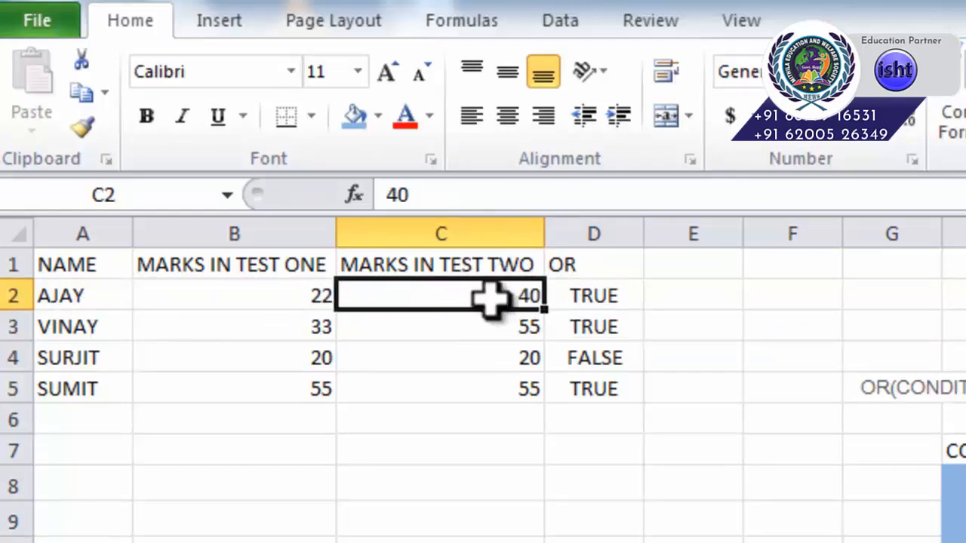
click(582, 302)
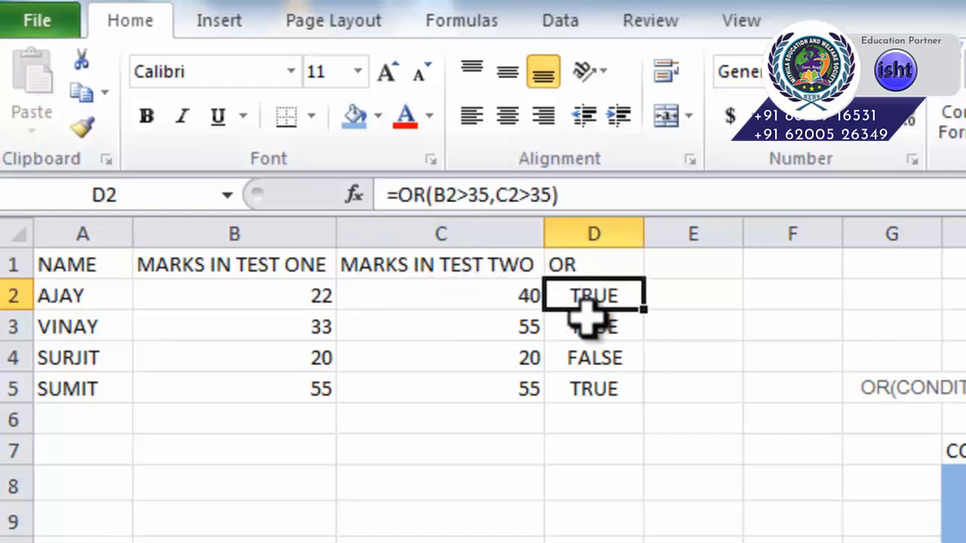
click(586, 327)
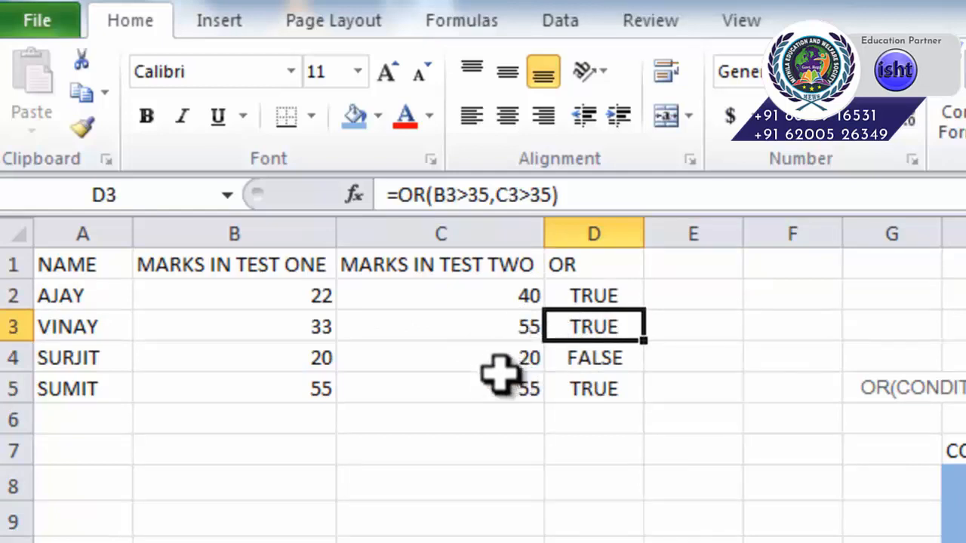
click(587, 363)
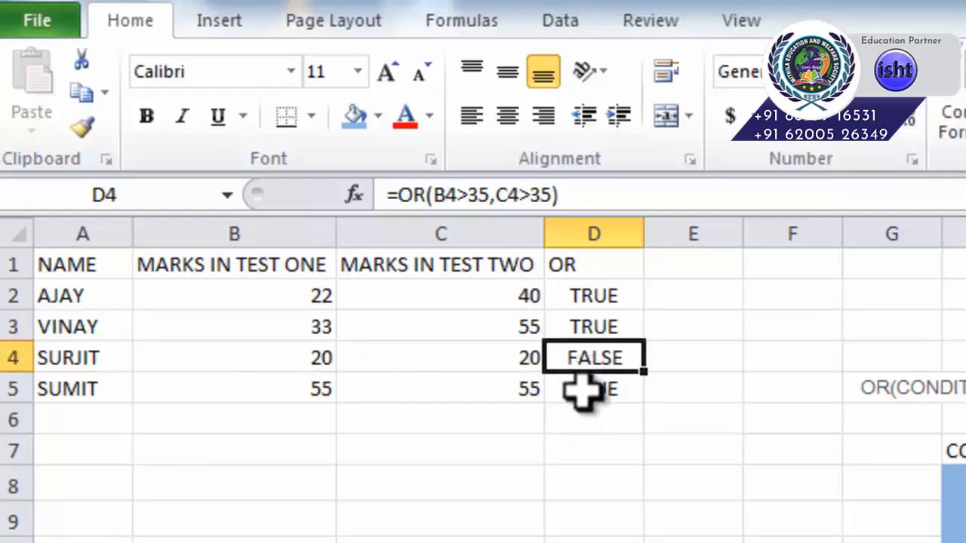
click(583, 390)
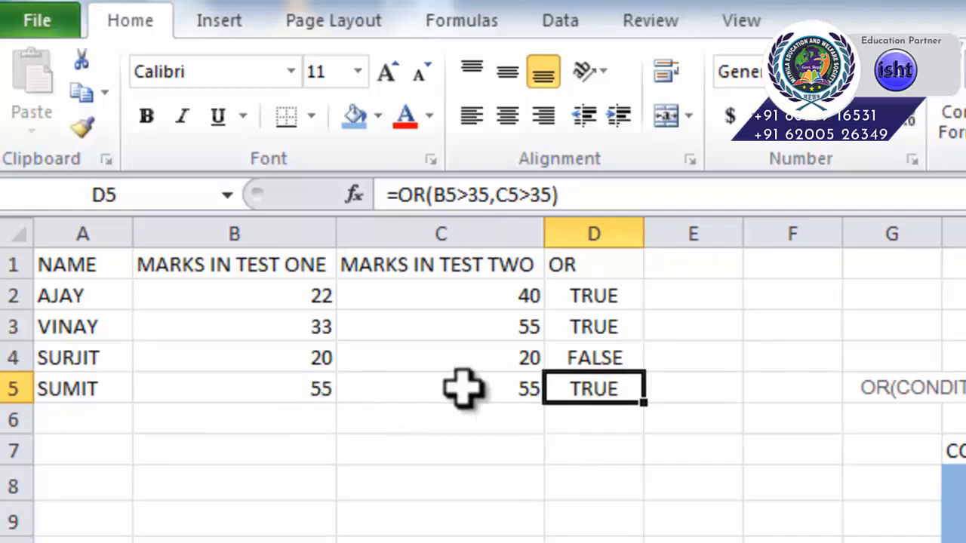
scroll(679, 438, down, 1)
scroll(668, 529, up, 1)
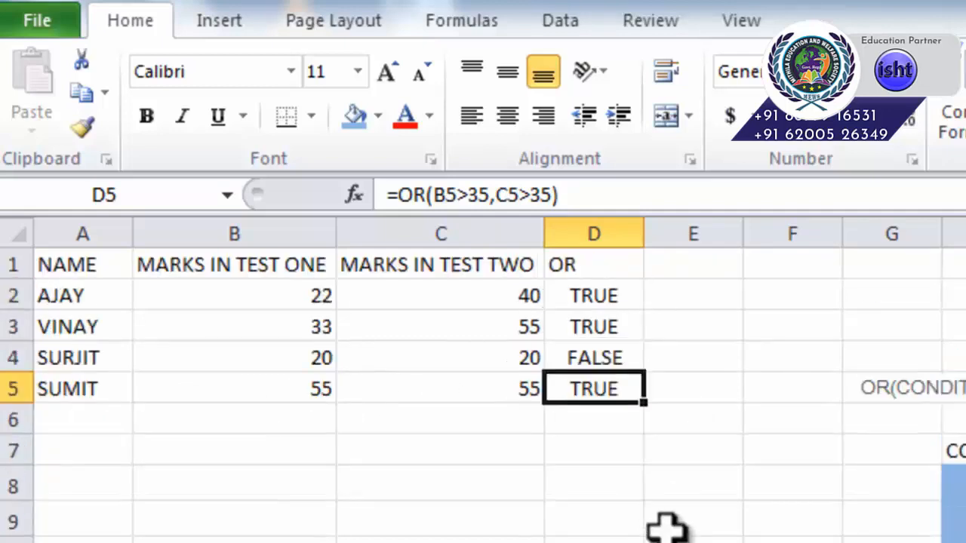
Inspect the logical test and the true and false values of the IF formula in E16, and fill the formula down through E19
scroll(608, 509, down, 2)
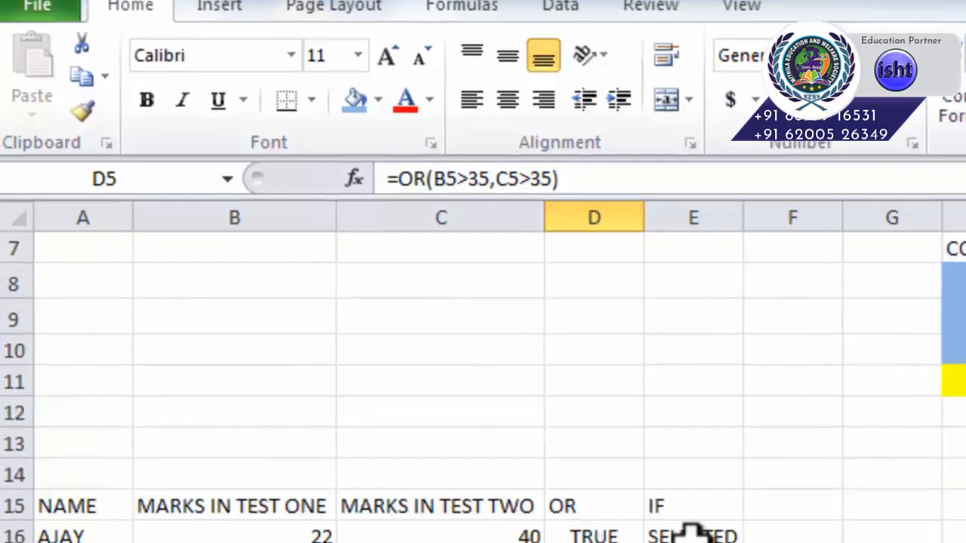
click(690, 528)
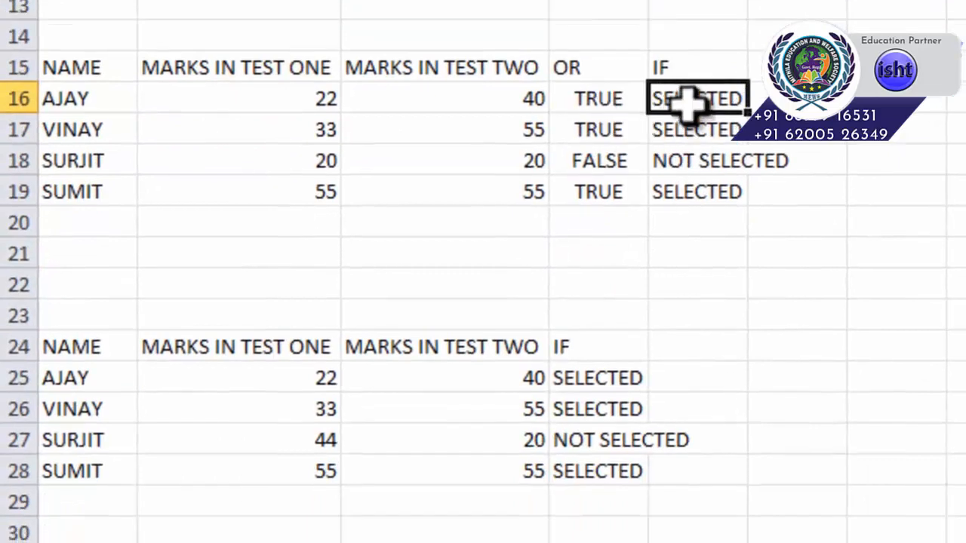
double_click(691, 101)
drag(691, 98, 785, 99)
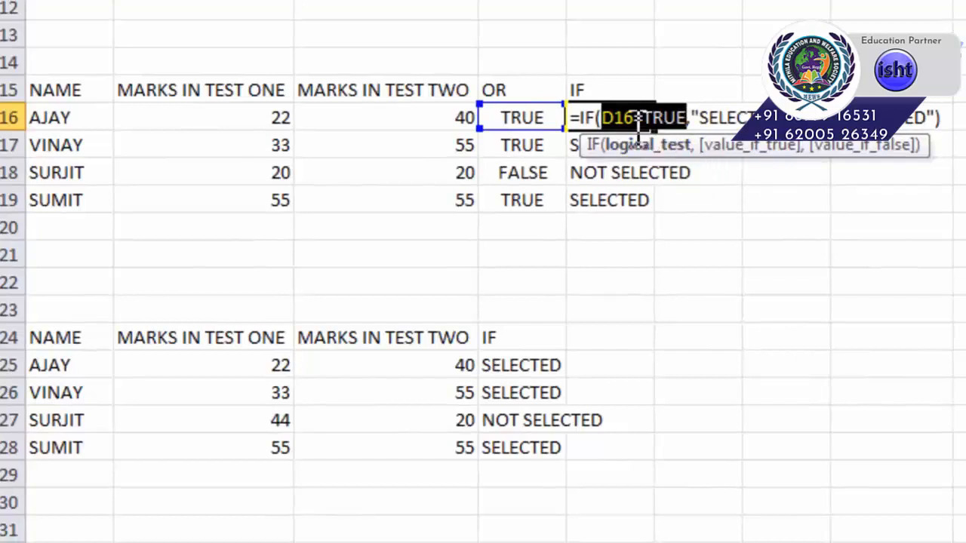
click(695, 119)
drag(696, 120, 762, 120)
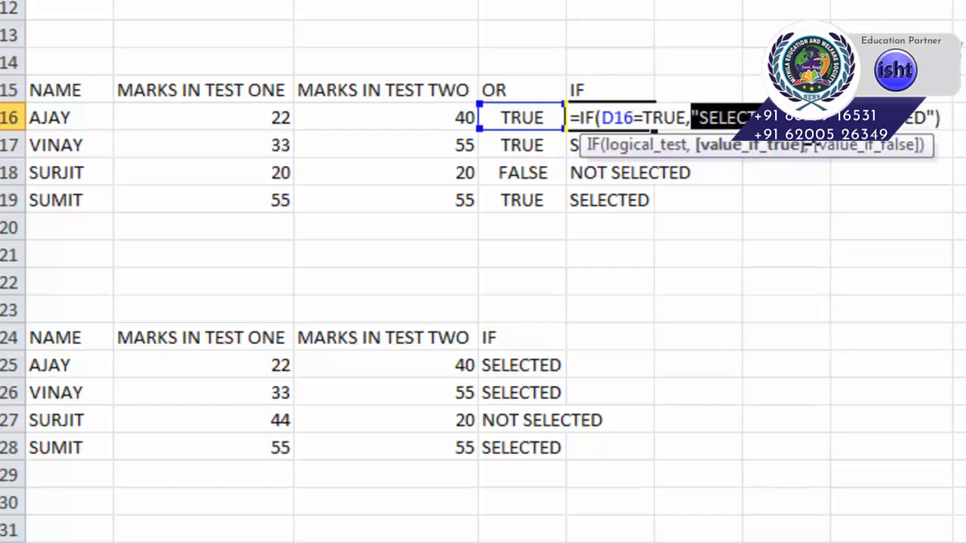
drag(814, 125, 929, 127)
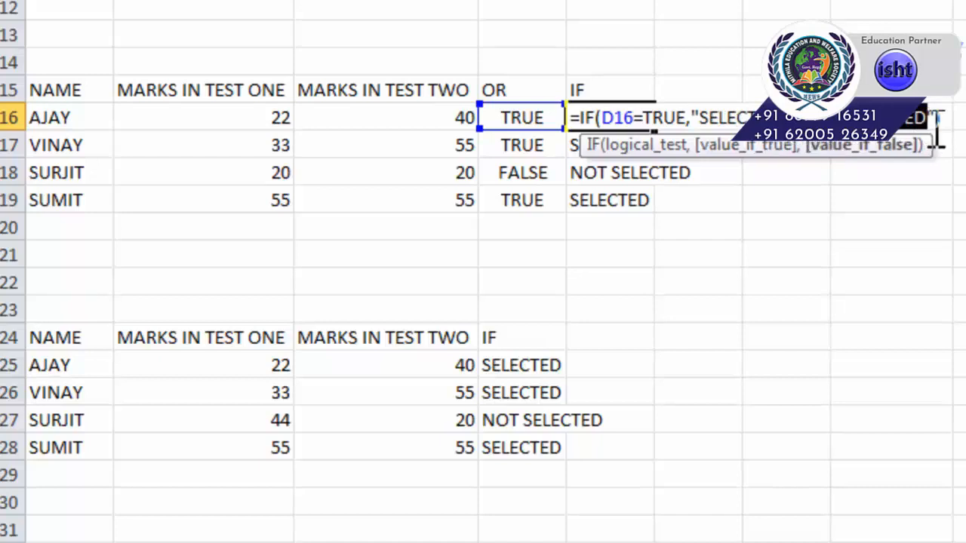
key(Return)
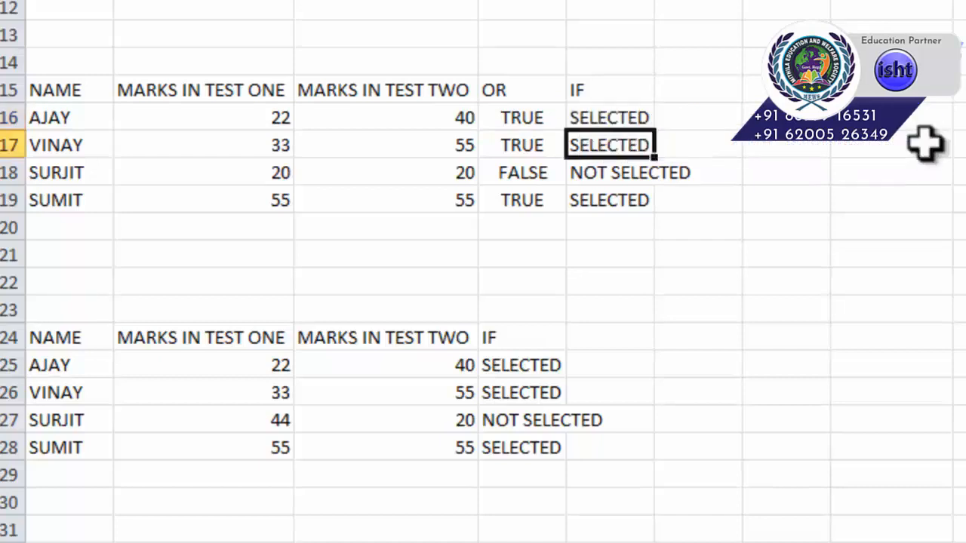
click(614, 118)
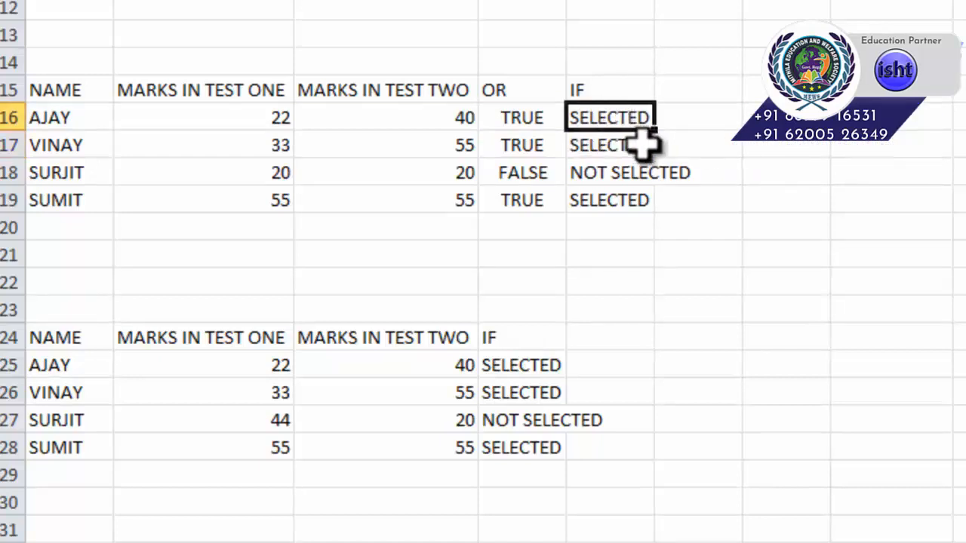
double_click(654, 131)
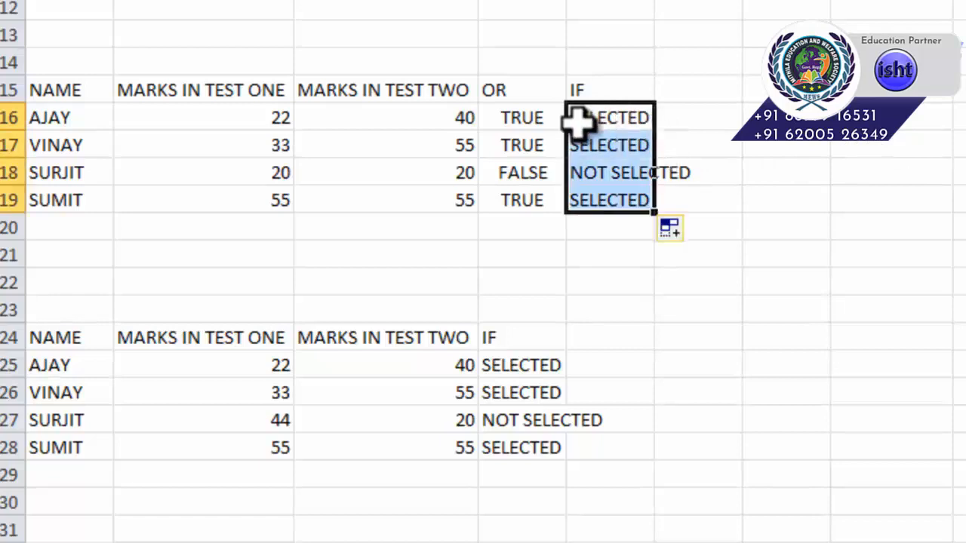
Inspect the nested OR test and the result values of the IF formula in D25, and fill the formula down through D28
scroll(571, 136, down, 2)
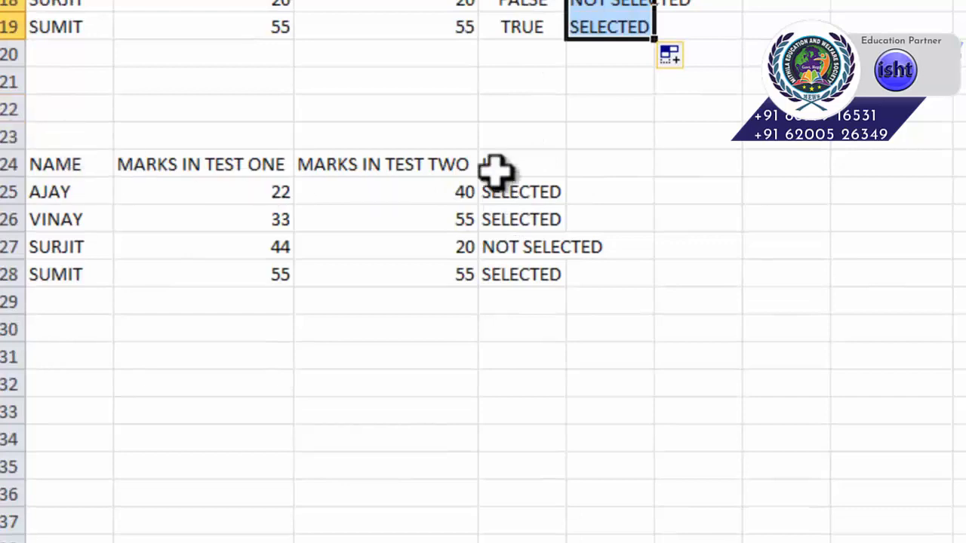
scroll(496, 190, up, 1)
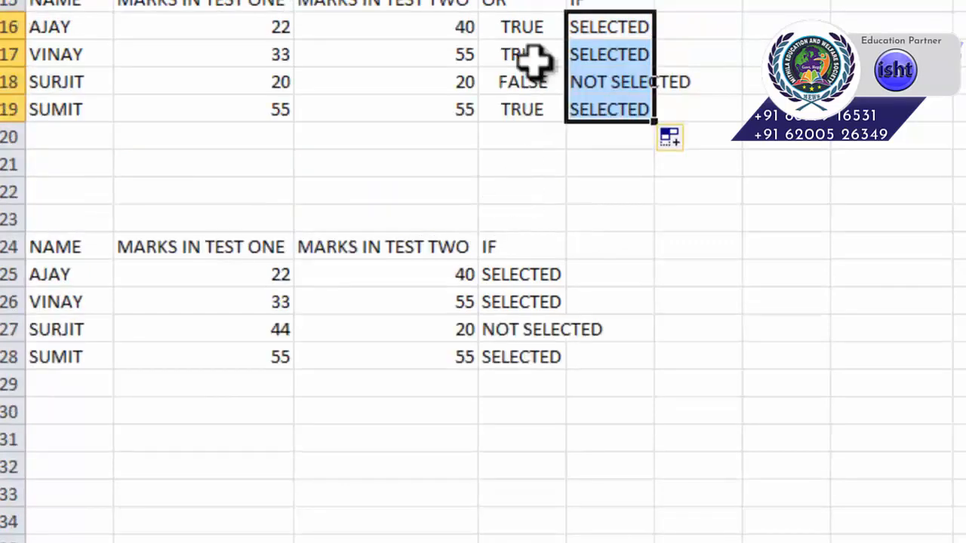
double_click(549, 274)
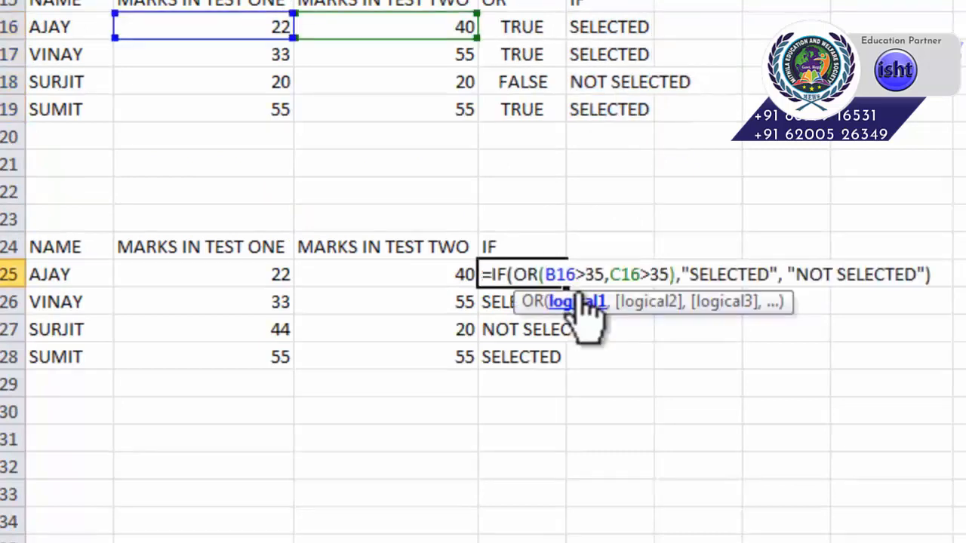
click(547, 300)
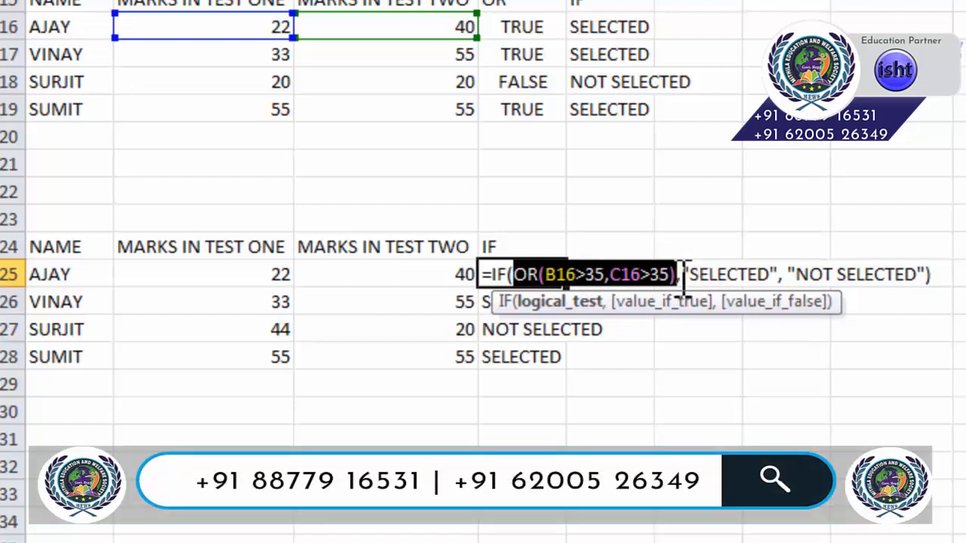
drag(683, 274, 928, 274)
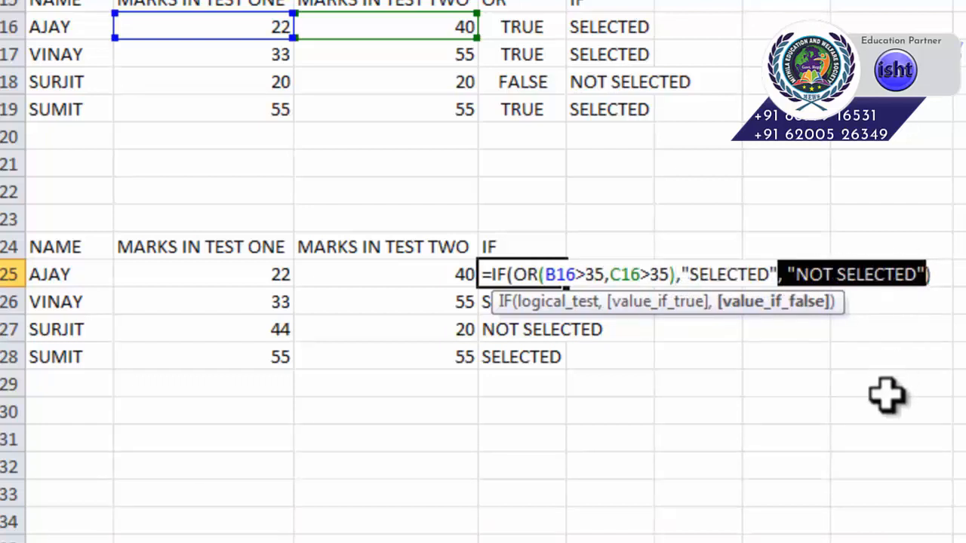
key(Return)
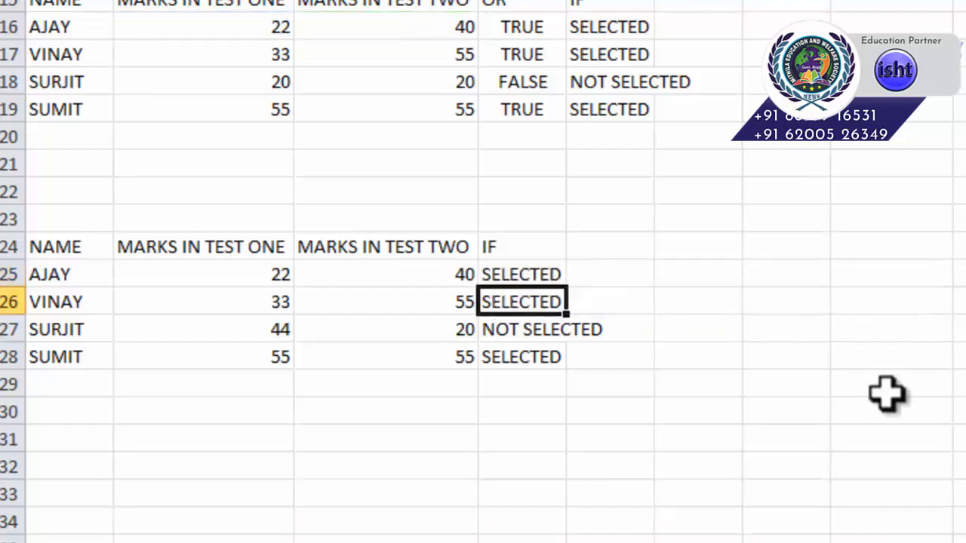
click(554, 276)
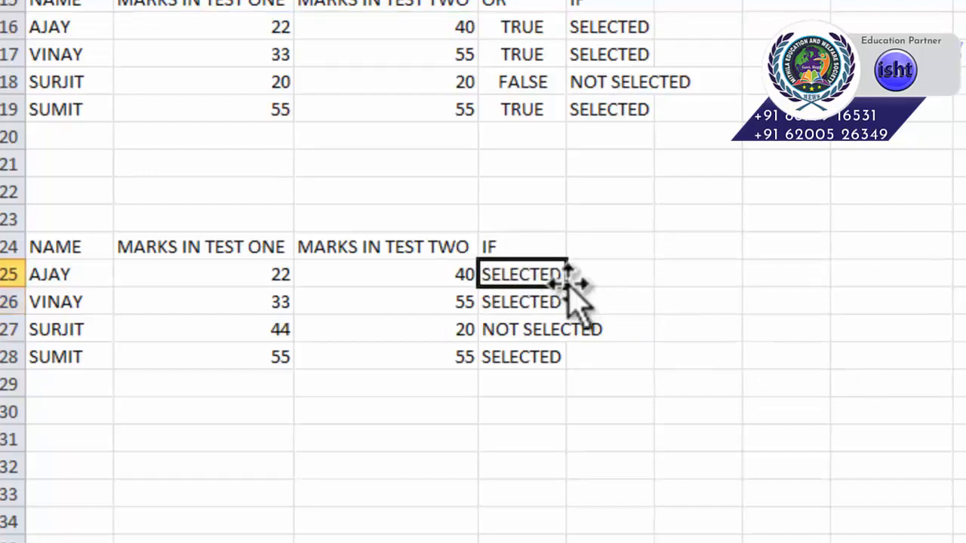
double_click(567, 287)
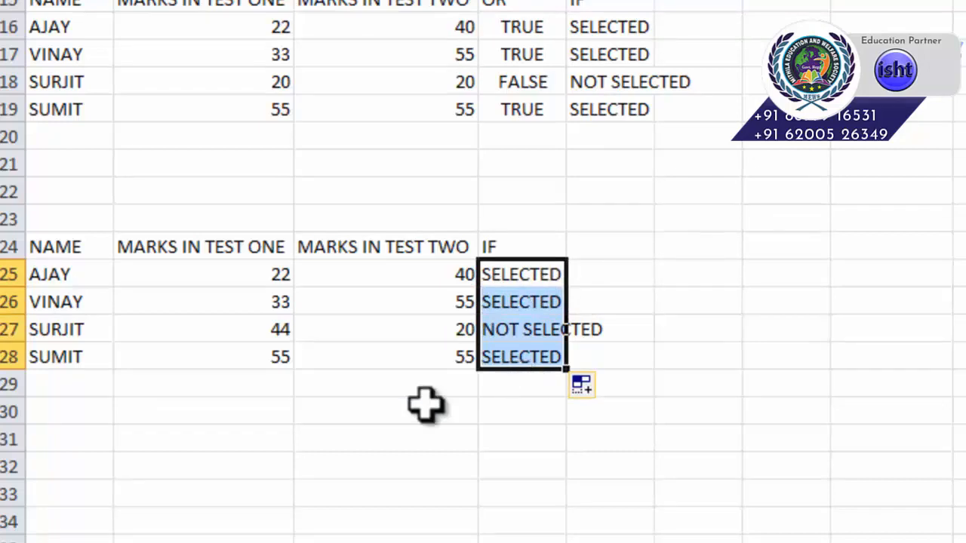
Review the student tables with separate OR and IF columns and with the combined IF and OR formula, along with the OR truth table
scroll(170, 370, up, 3)
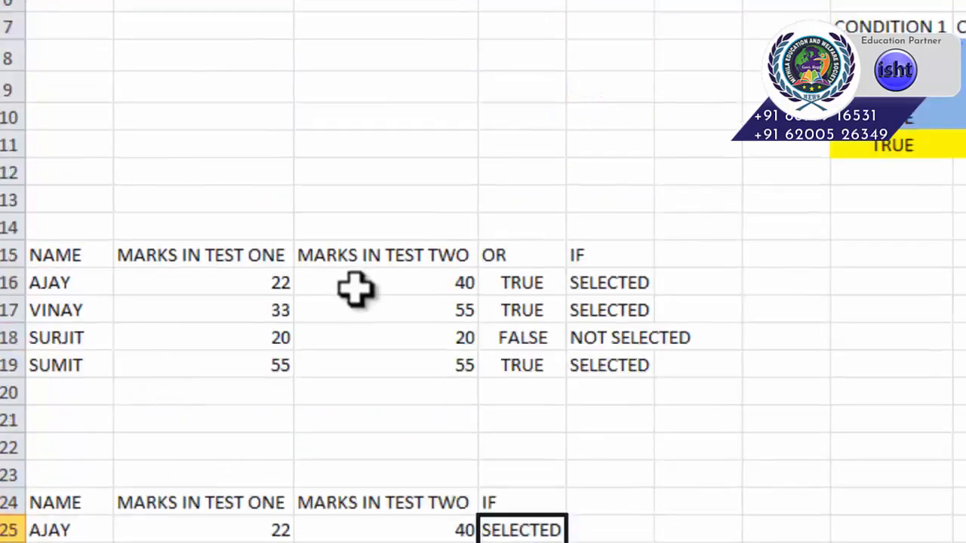
scroll(788, 362, down, 3)
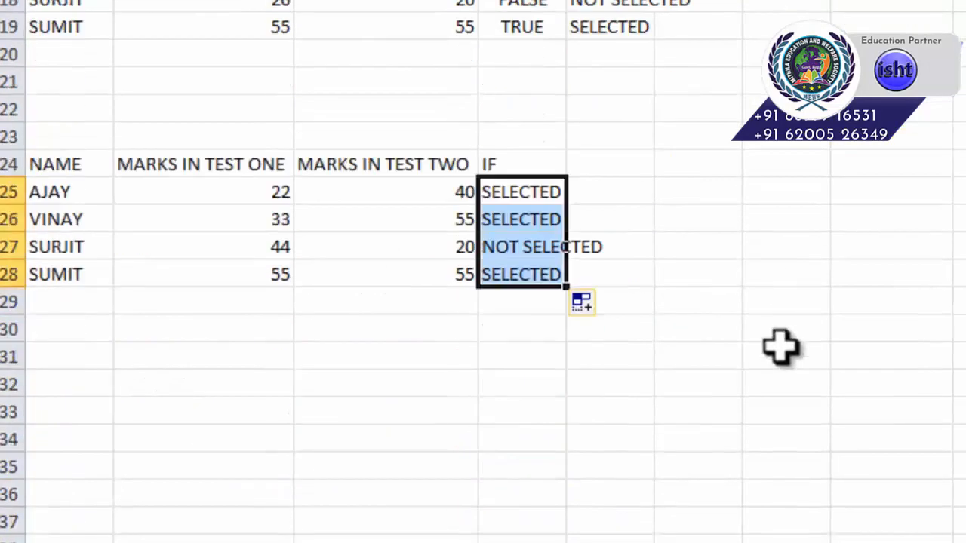
scroll(923, 377, up, 3)
scroll(923, 379, down, 1)
scroll(920, 385, up, 1)
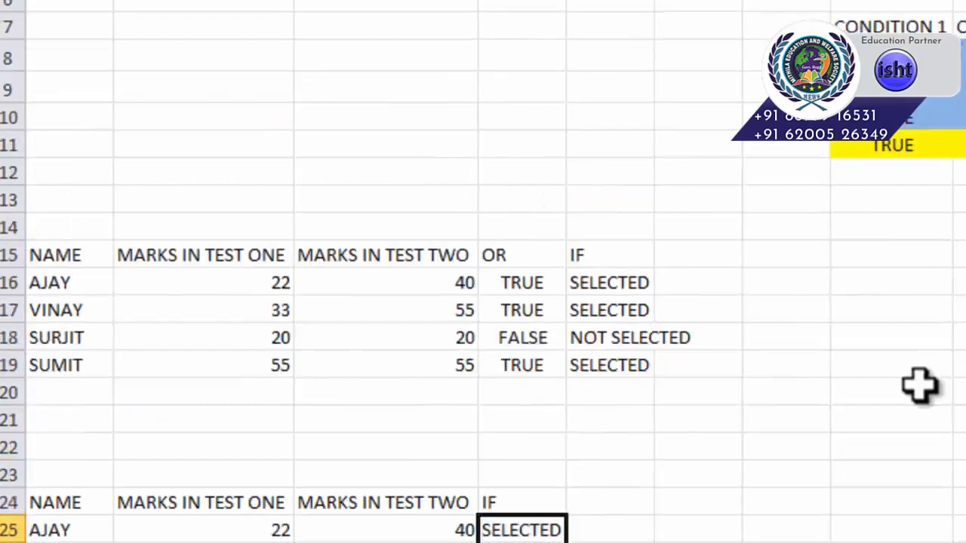
scroll(920, 387, down, 1)
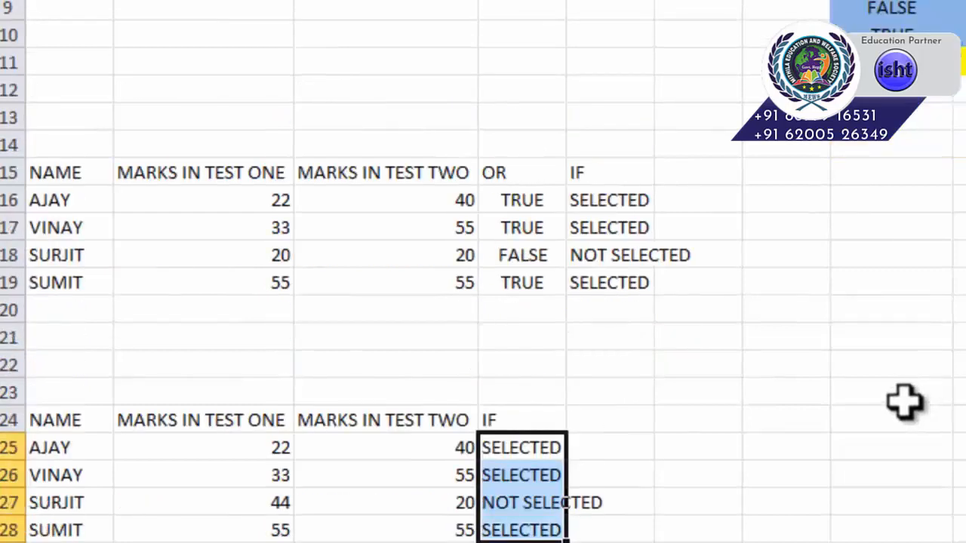
scroll(905, 402, down, 2)
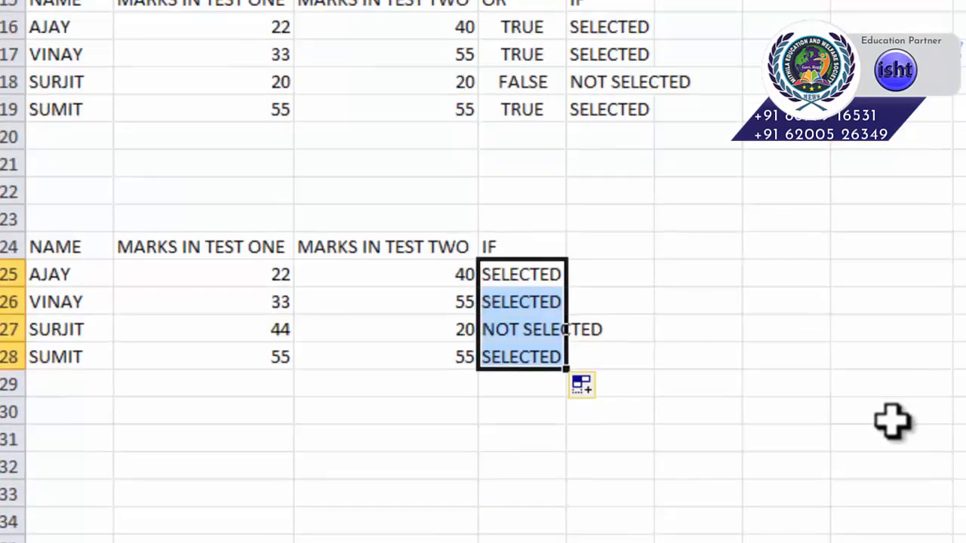
scroll(893, 421, up, 1)
scroll(874, 377, up, 2)
scroll(898, 383, down, 3)
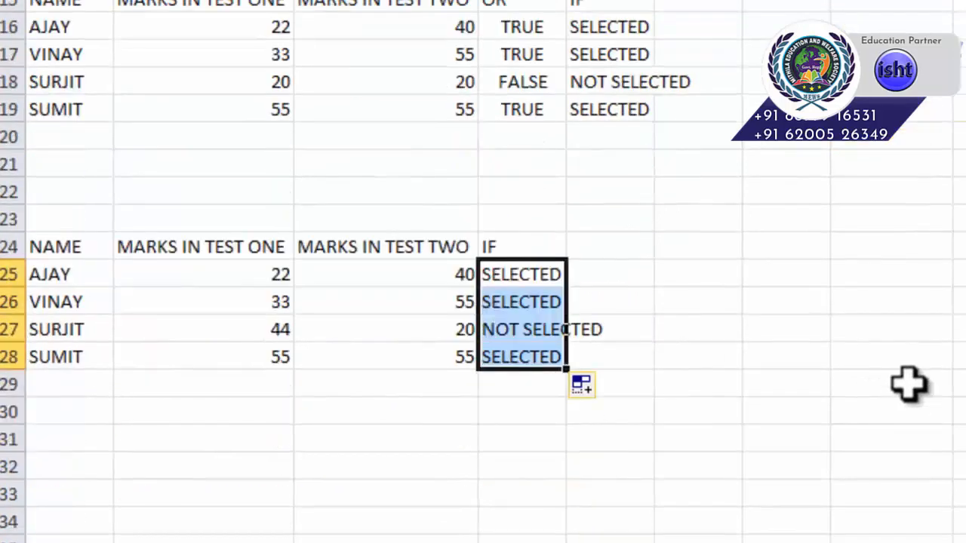
scroll(902, 370, up, 2)
scroll(897, 358, up, 1)
scroll(884, 328, down, 2)
scroll(846, 345, up, 4)
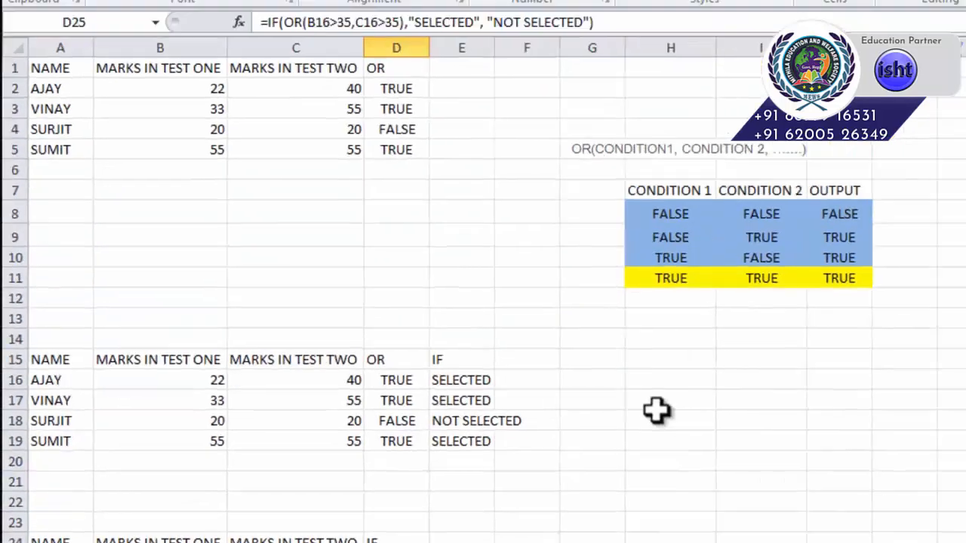